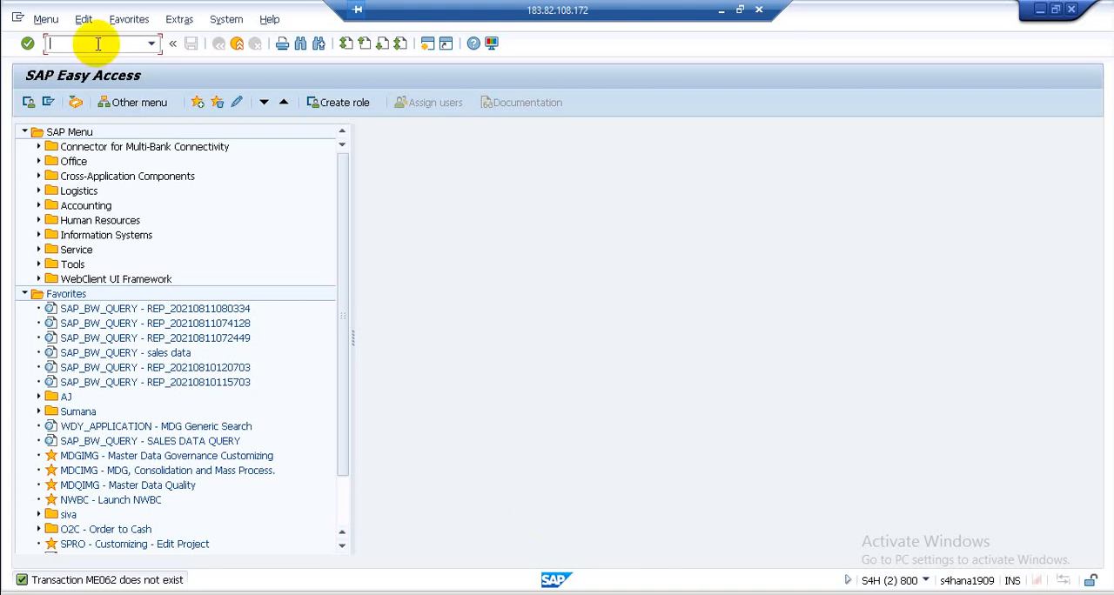
- Run transaction SPRO and display the SAP Reference IMG
text(SPRO)
key(Return)
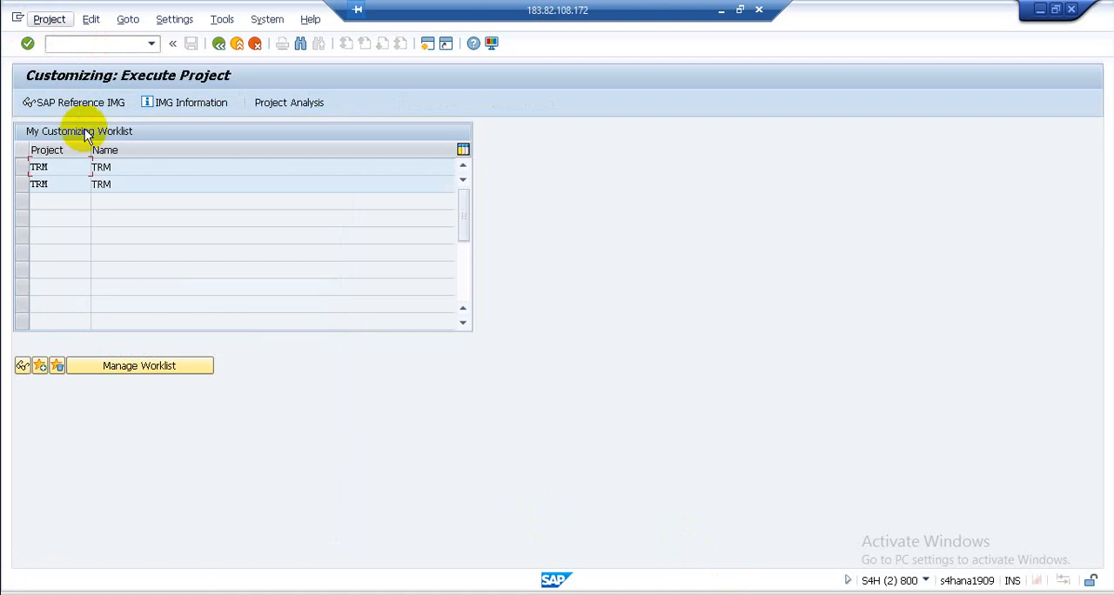
click(82, 102)
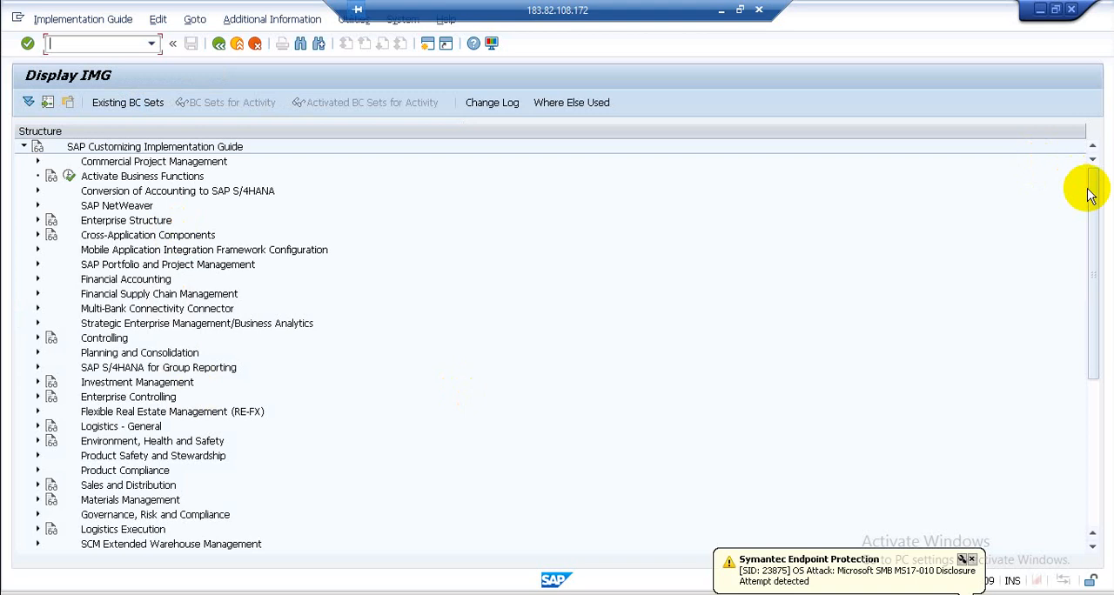
- Expand Integration with Other SAP Components, Extended Warehouse Management and Basic Settings for EWM Linkage in the IMG structure
drag(1090, 195, 1108, 380)
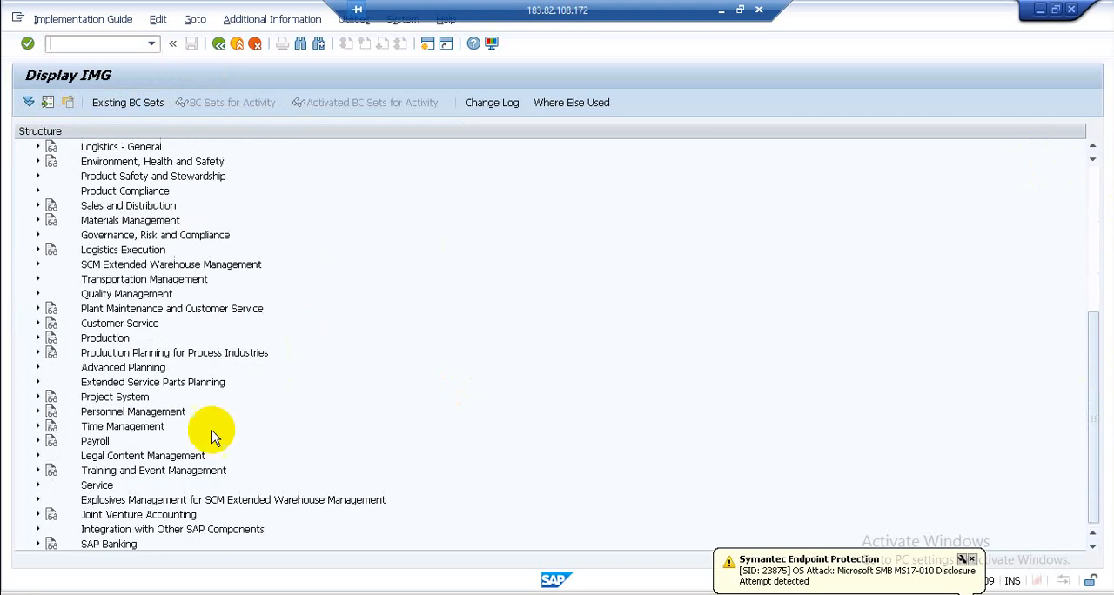
click(158, 531)
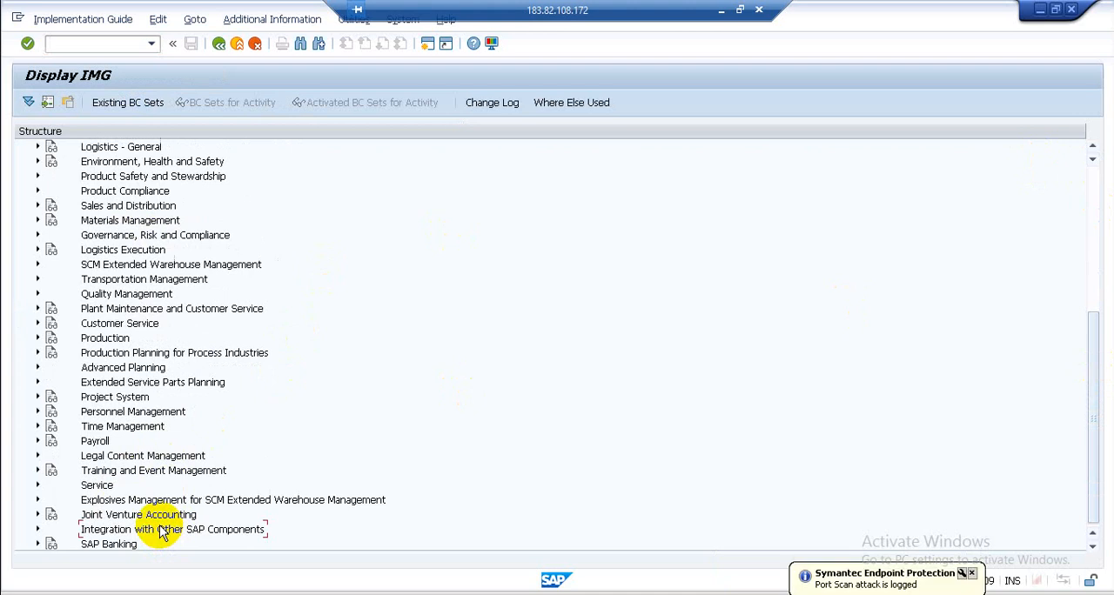
click(37, 530)
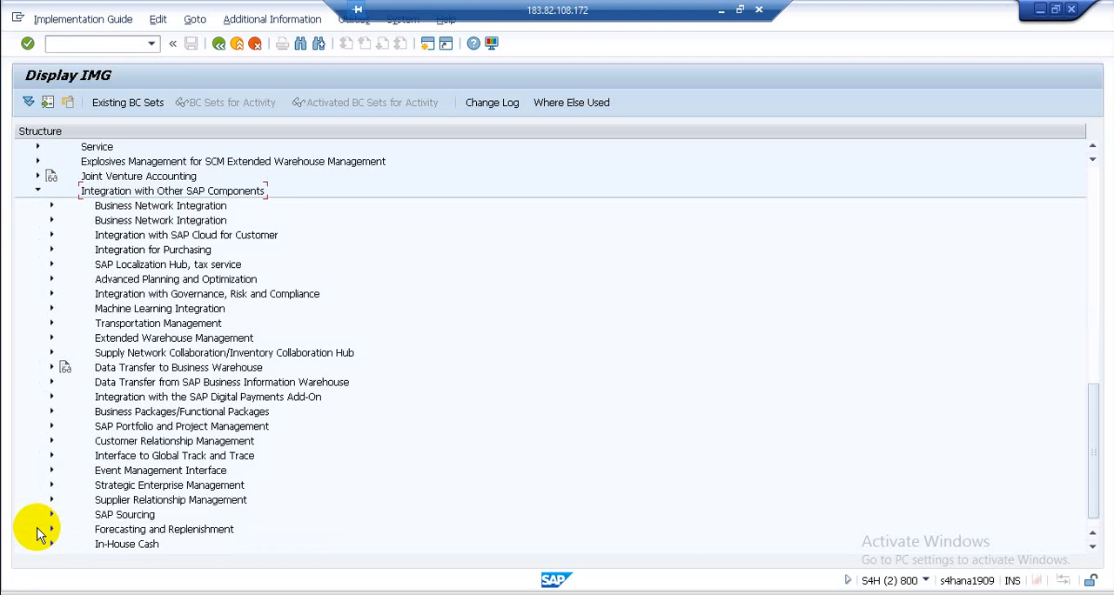
click(112, 344)
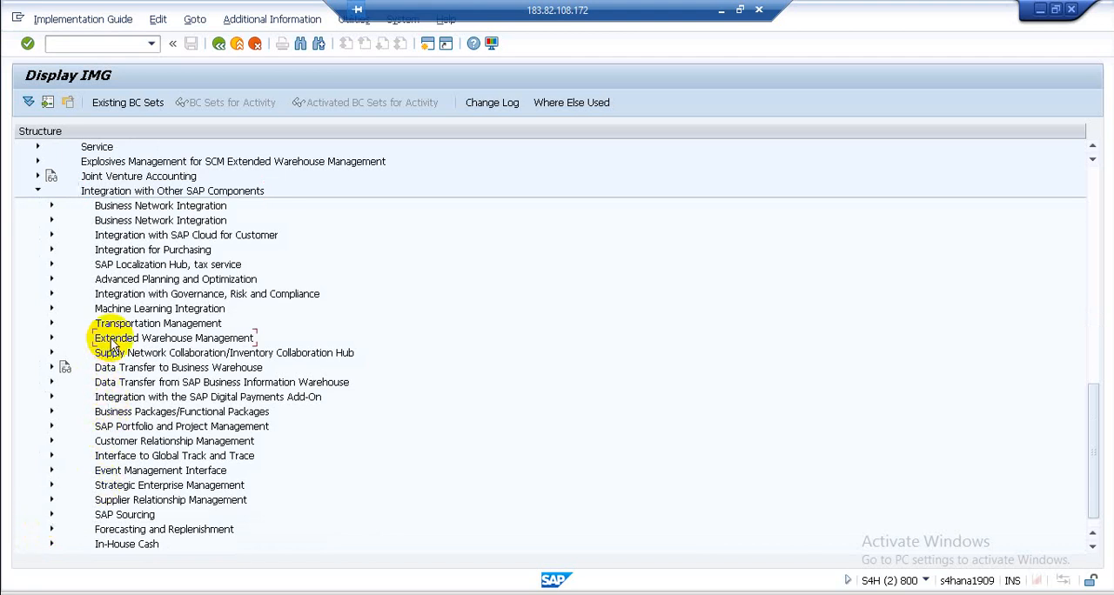
click(50, 338)
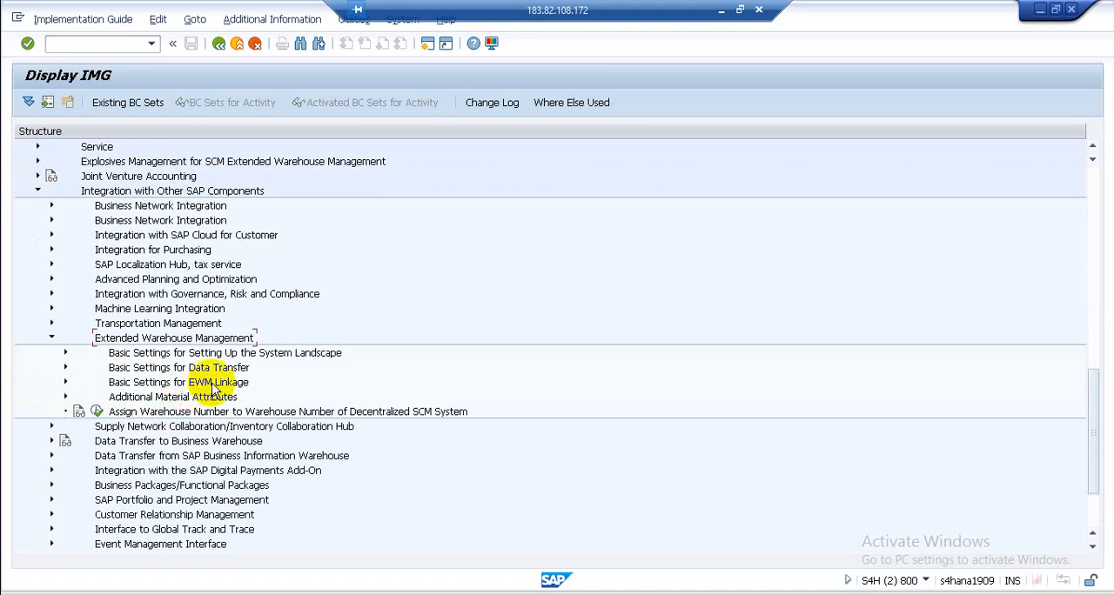
click(65, 383)
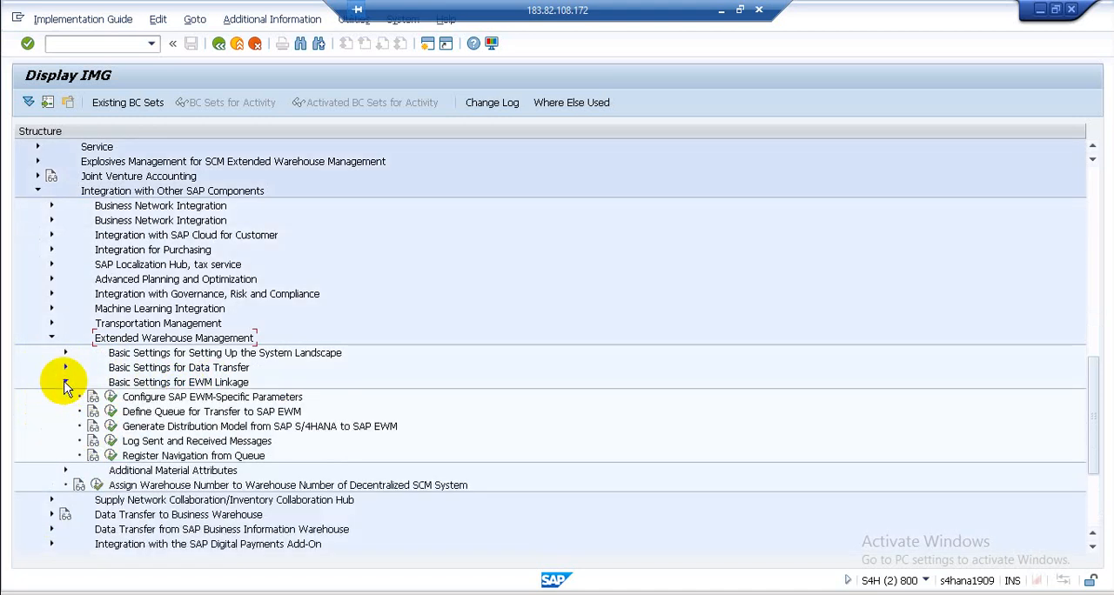
- Open the Configure SAP EWM-Specific Parameters activity and select the entry for warehouse NGW
click(155, 399)
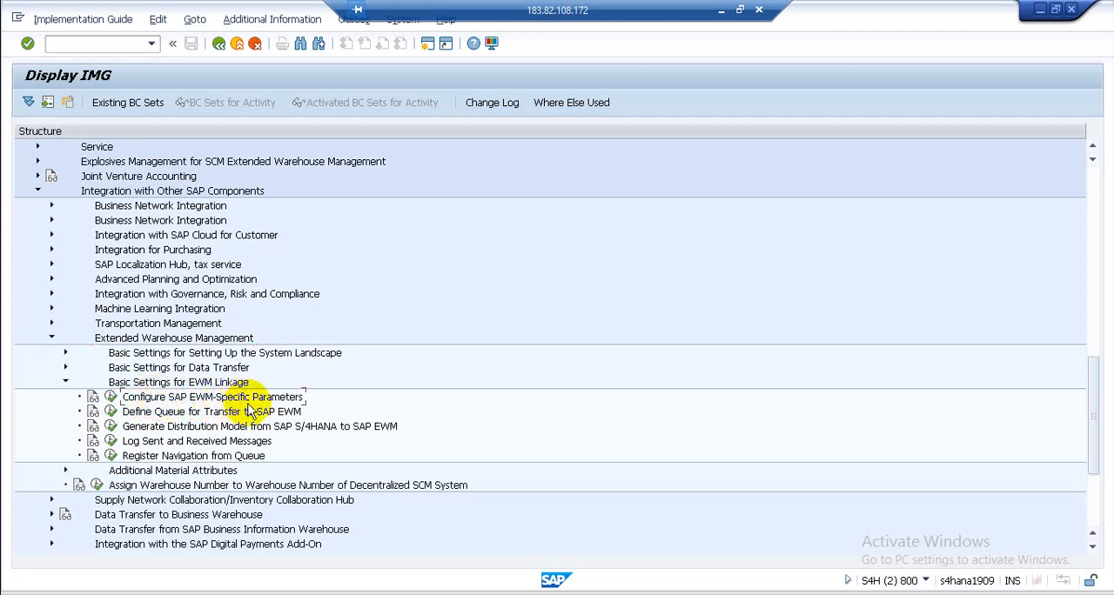
click(110, 397)
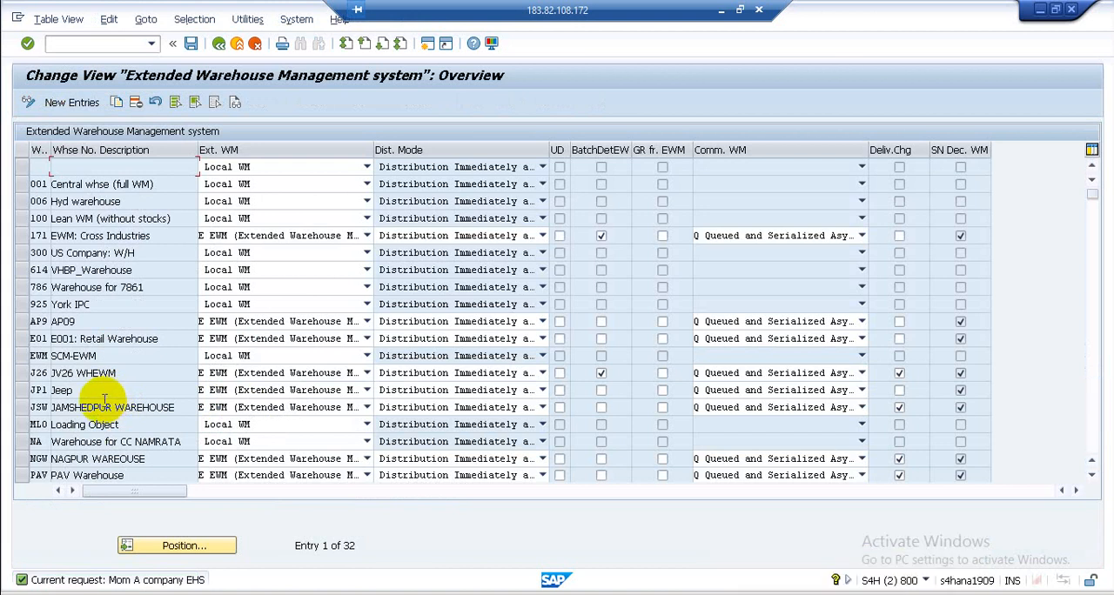
click(23, 459)
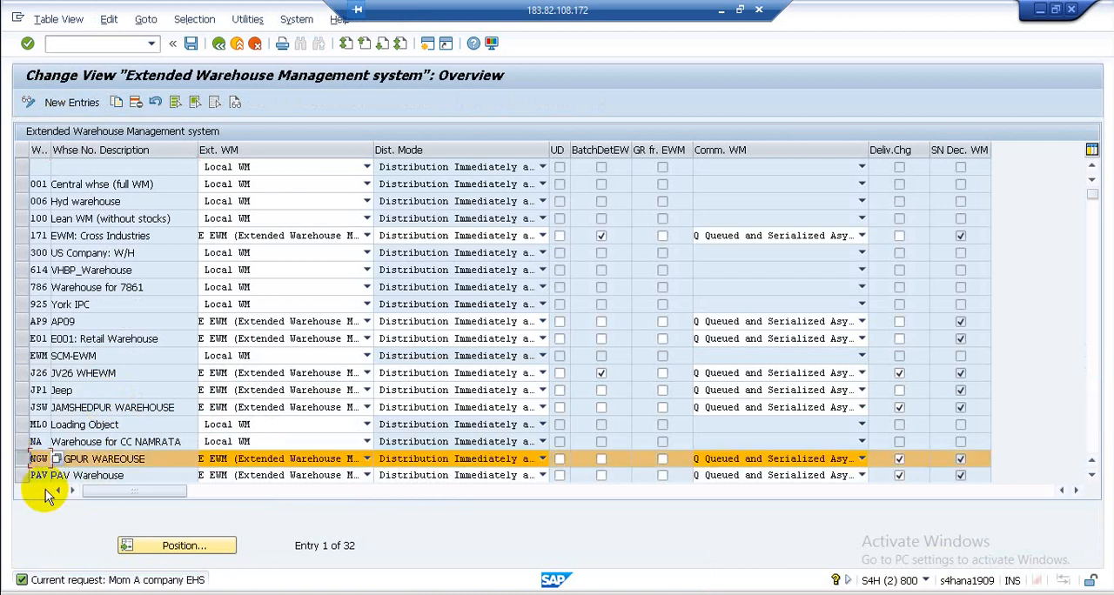
click(162, 461)
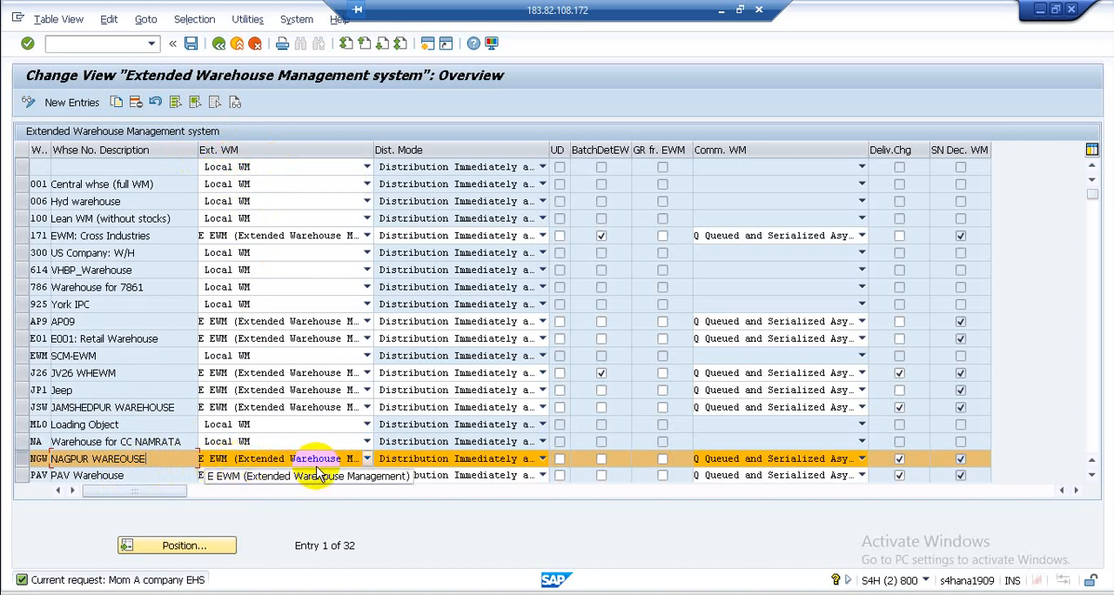
- Review the external WM, distribution mode and communication options of warehouse NGW, and return to the IMG structure
click(367, 460)
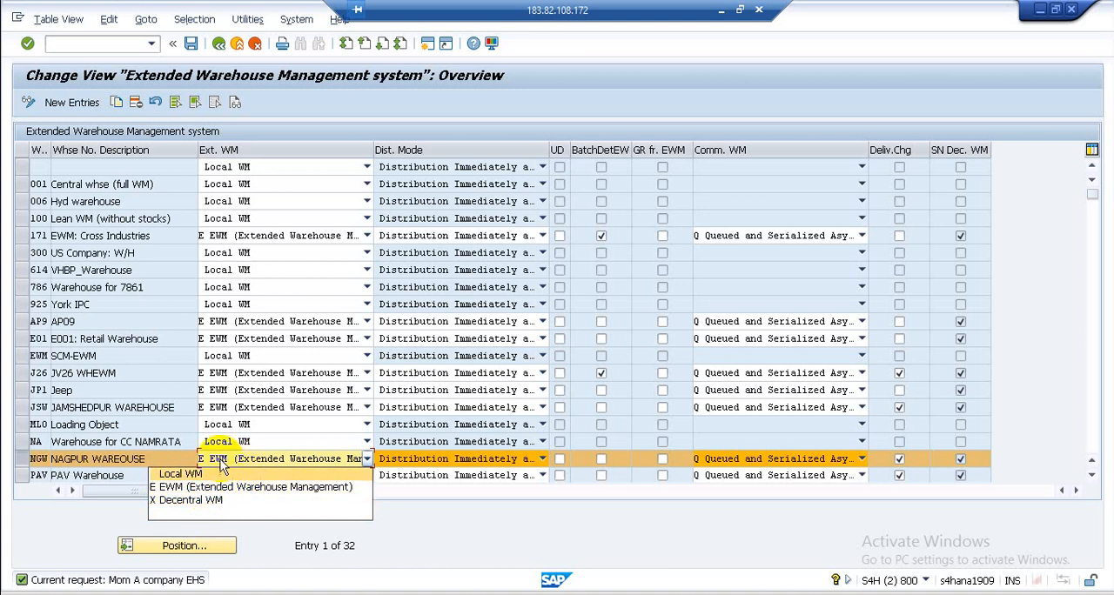
click(450, 527)
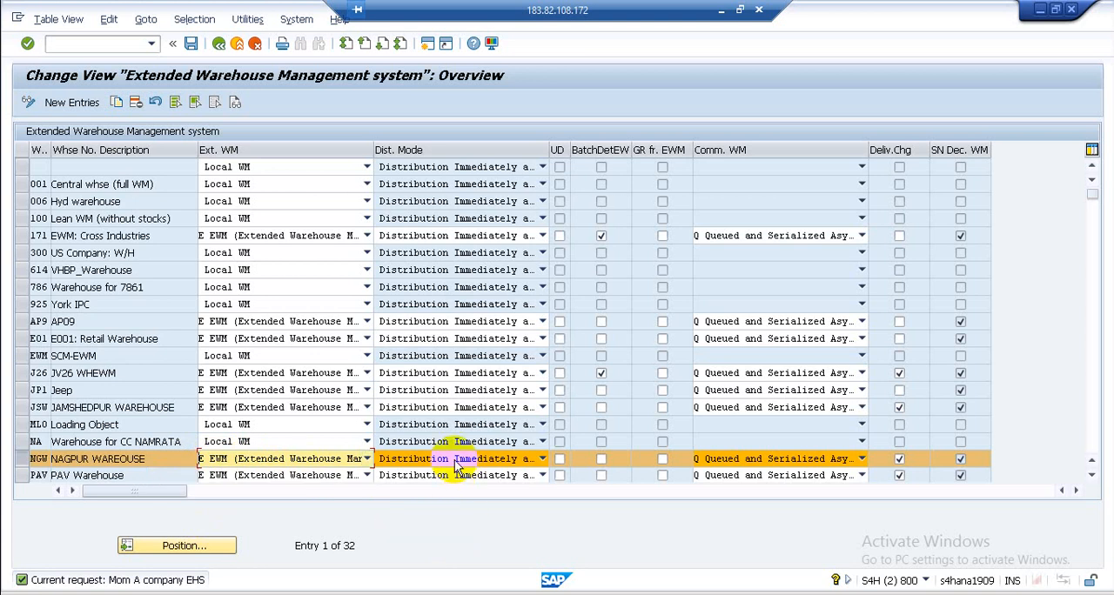
click(542, 459)
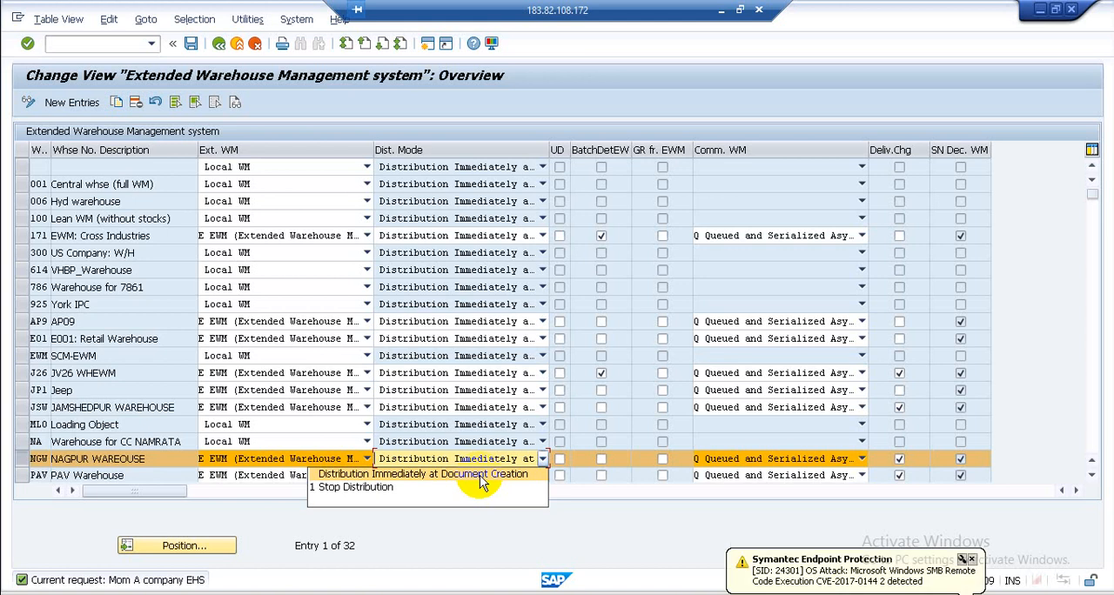
click(863, 458)
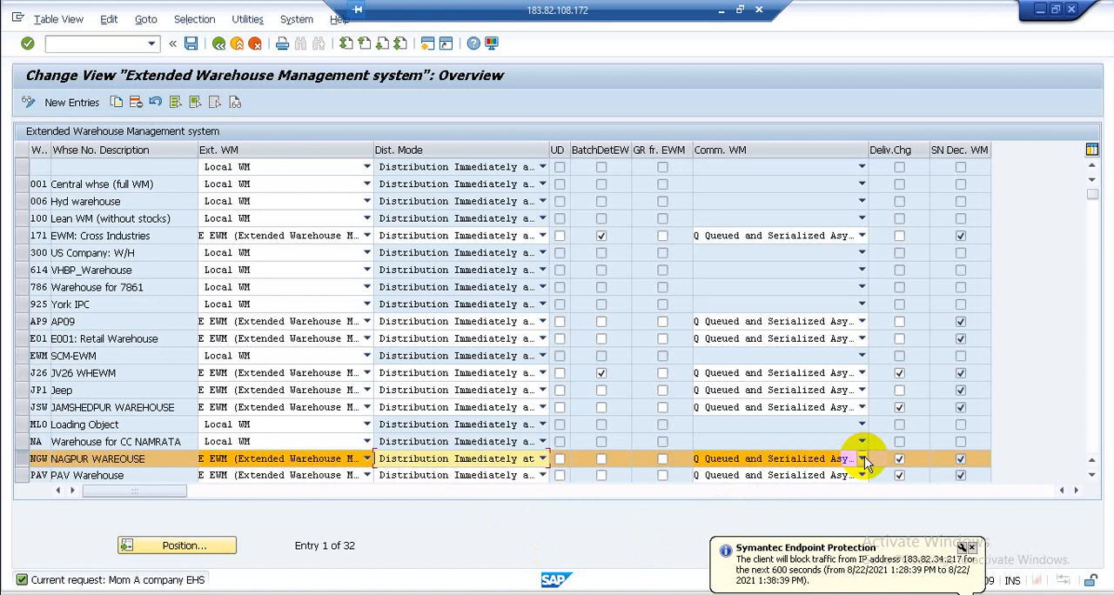
click(704, 508)
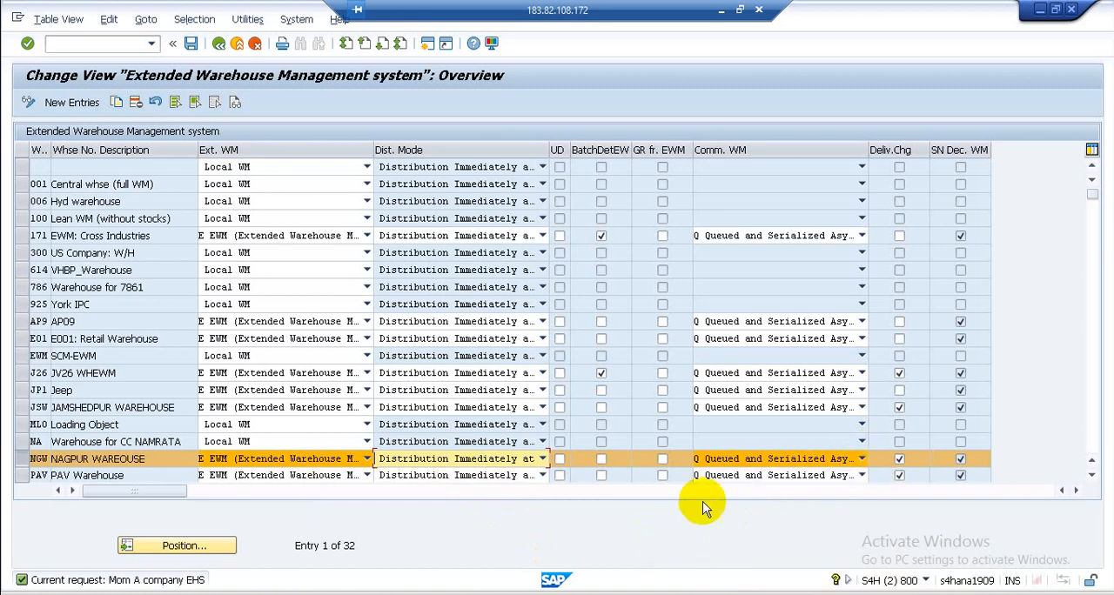
double_click(719, 459)
double_click(790, 462)
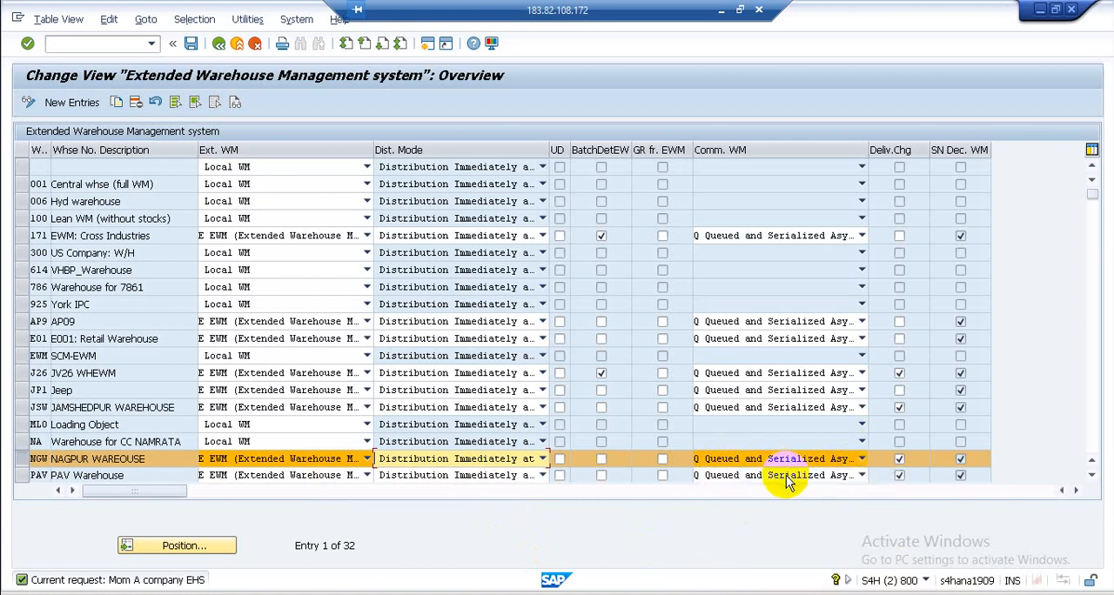
click(860, 461)
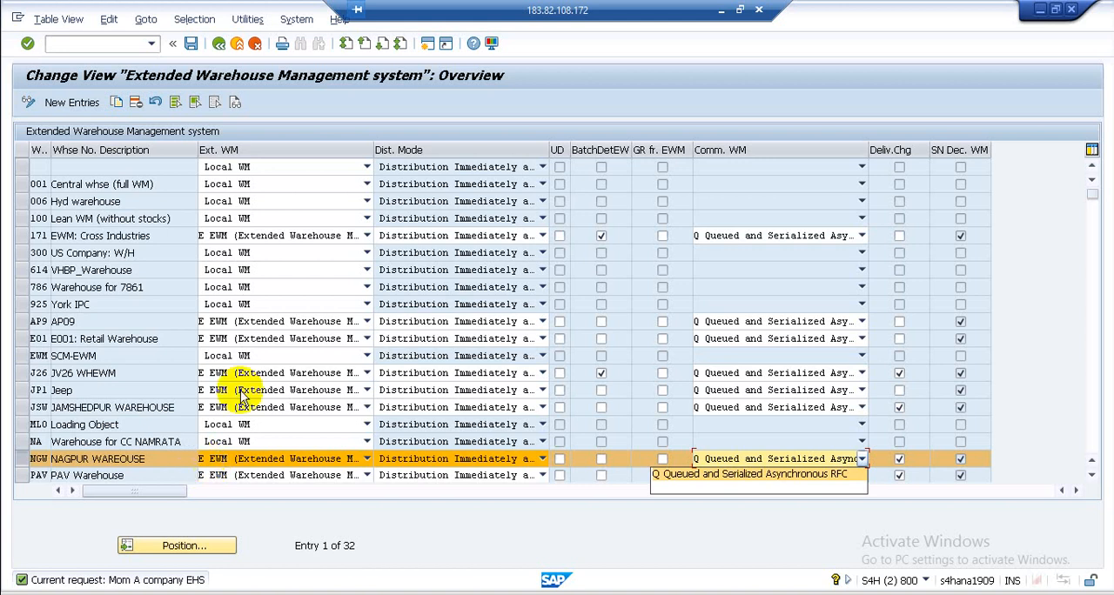
click(218, 45)
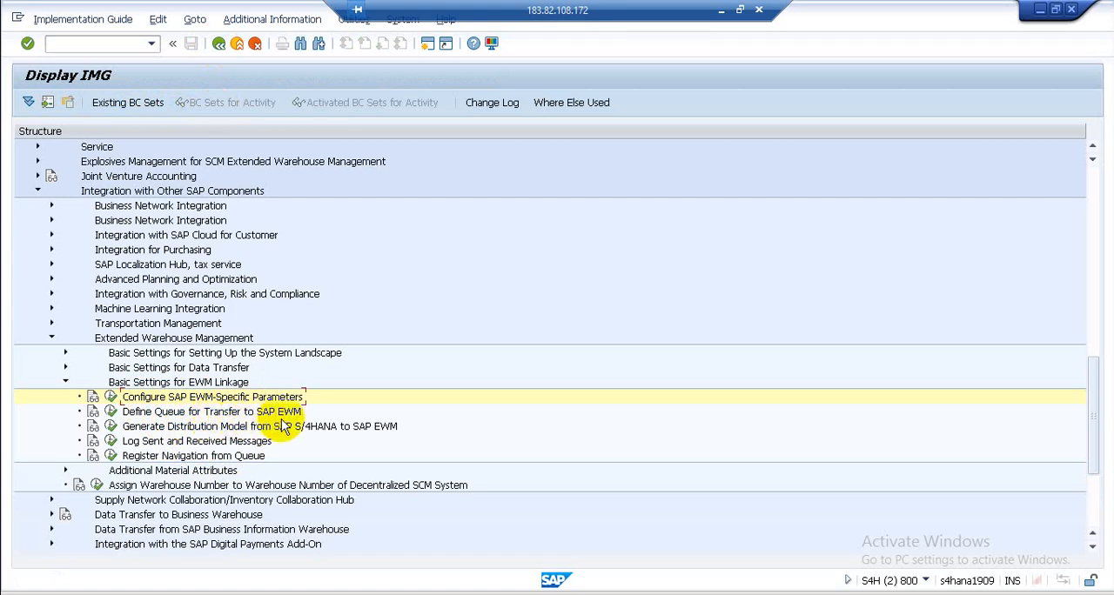
- Review the receiver queue settings in Define Queue for Transfer to SAP EWM, and return to the IMG structure
click(111, 411)
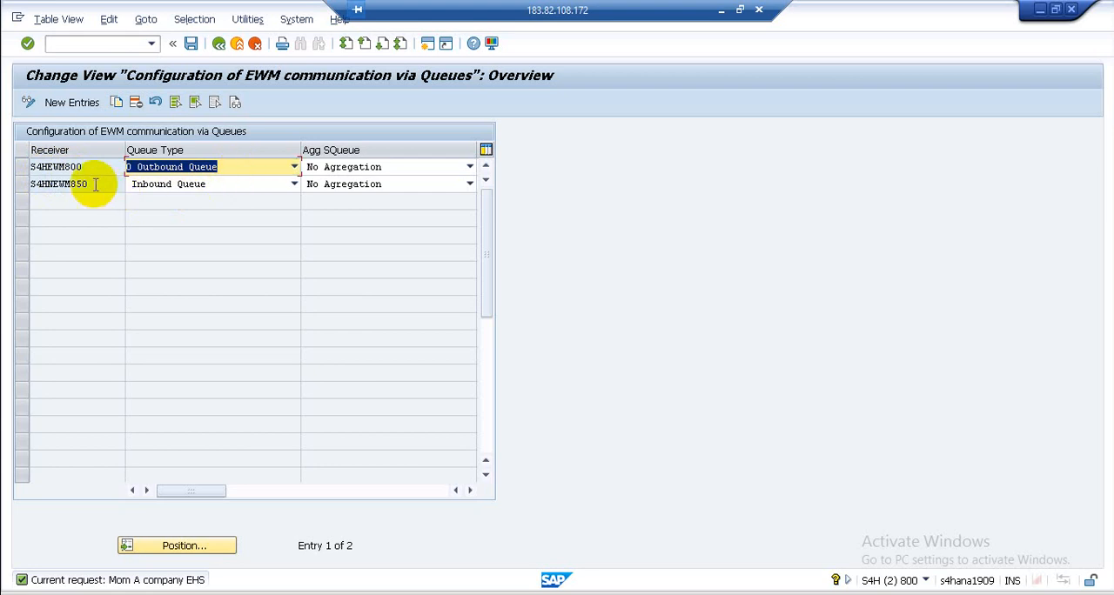
click(220, 43)
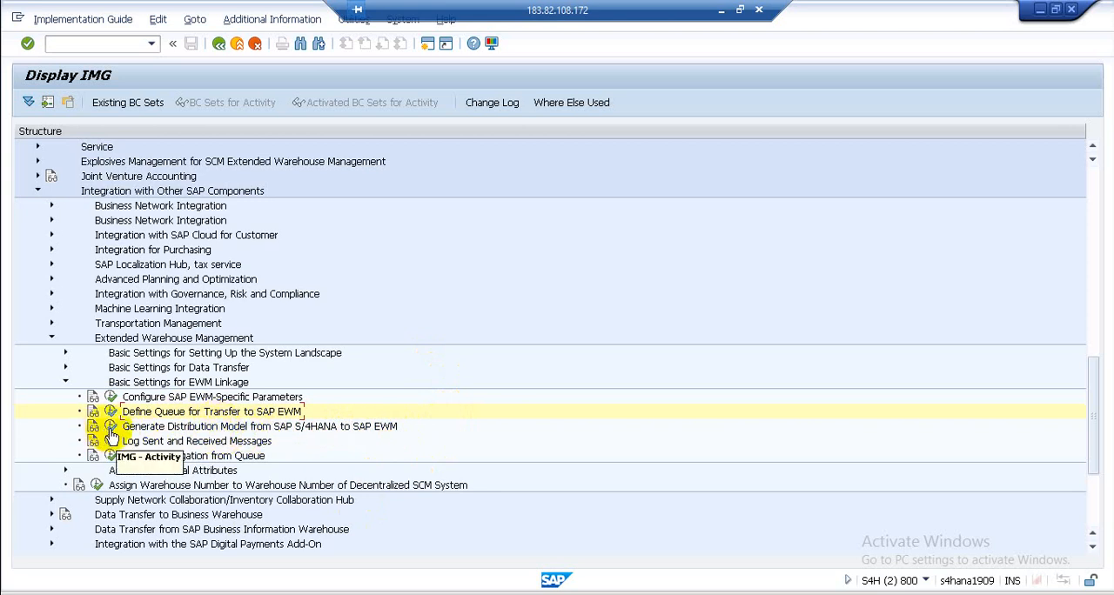
- Open Generate Distribution Model from SAP S/4HANA to SAP EWM and enter warehouse number NGW with logical system S4HNEWM850
click(112, 428)
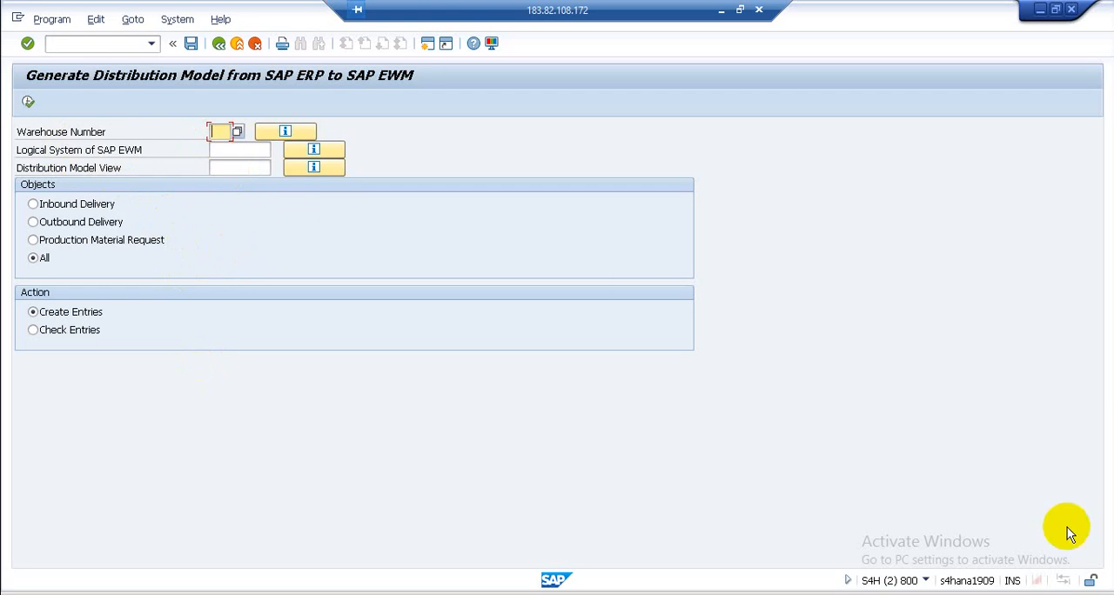
text(NGW)
click(253, 150)
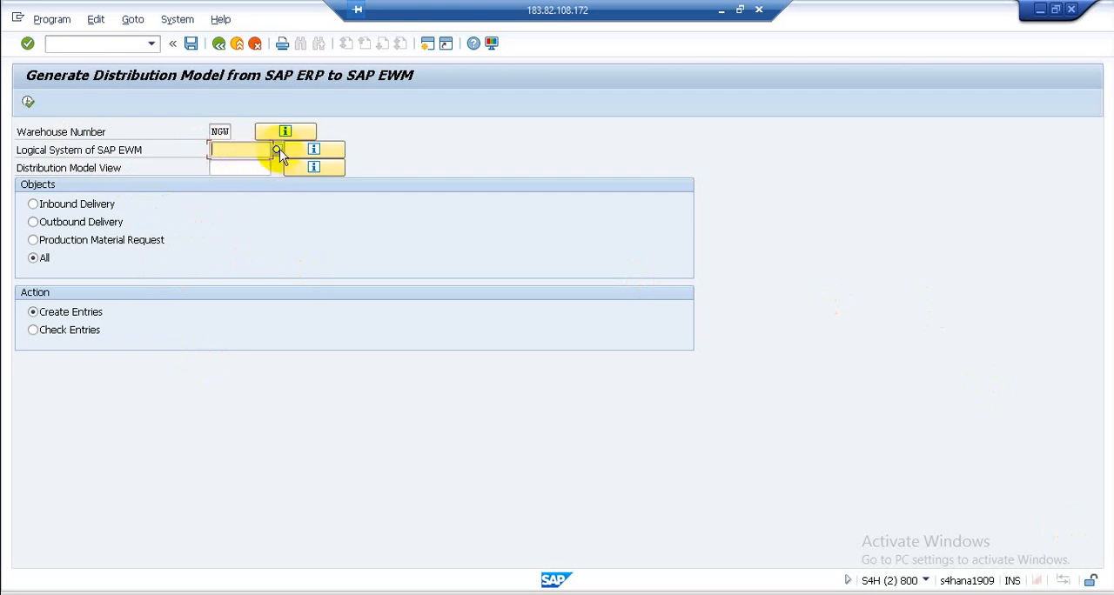
click(276, 150)
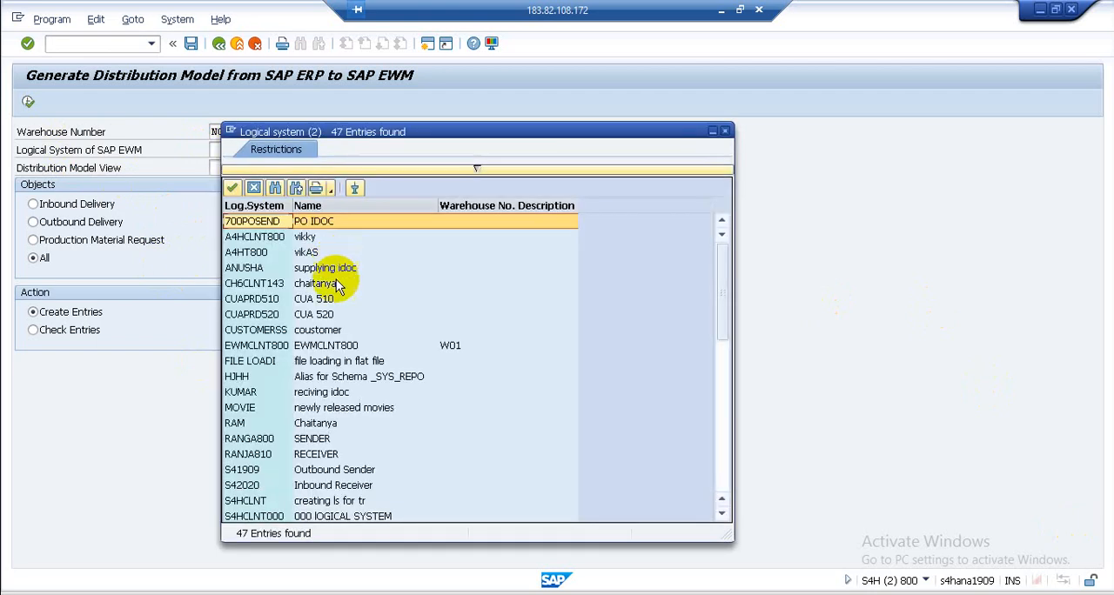
scroll(349, 451, down, 4)
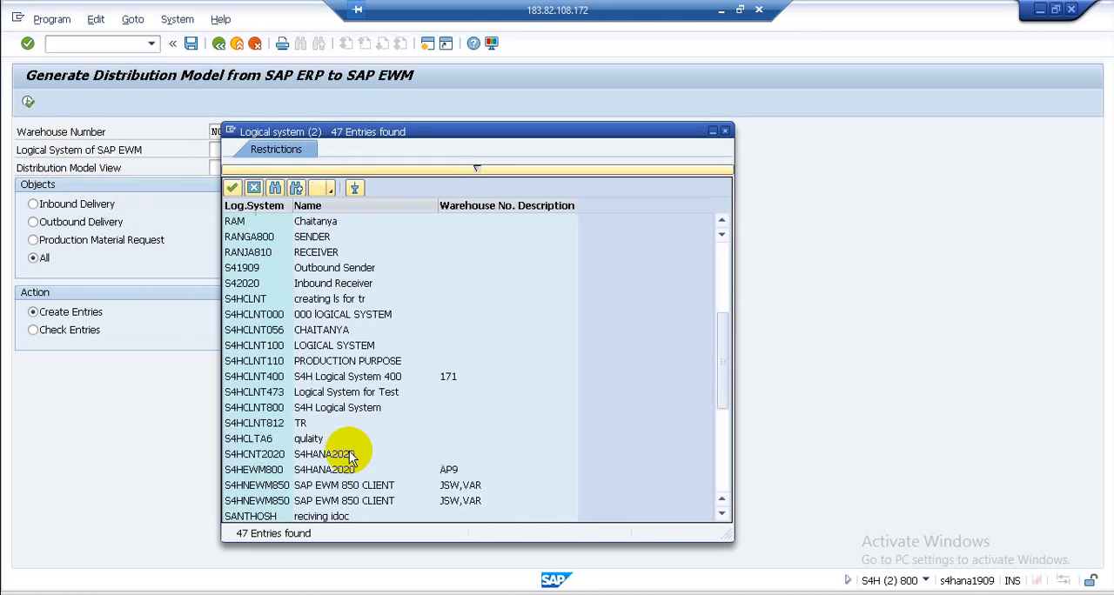
scroll(350, 453, down, 3)
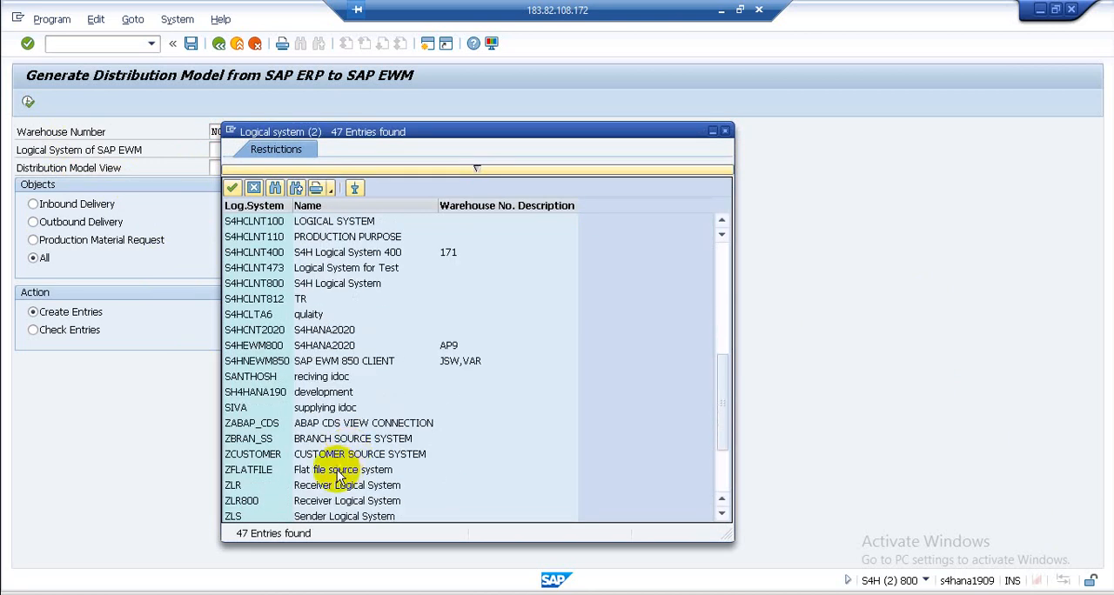
double_click(274, 361)
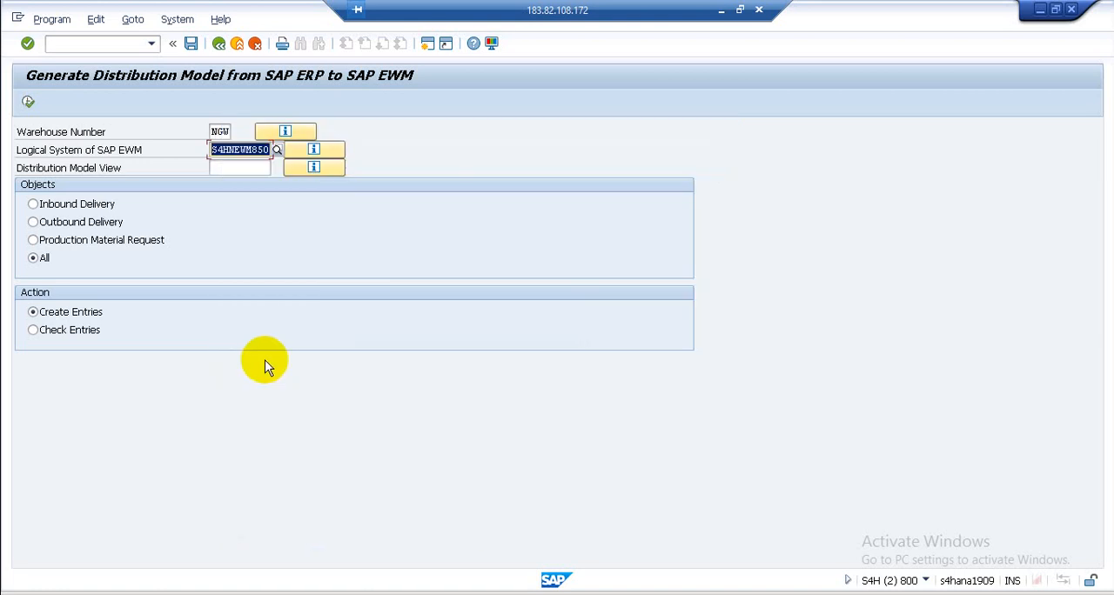
- Choose EWM1 as the distribution model view and generate the entries for all objects, closing the protocol
click(230, 168)
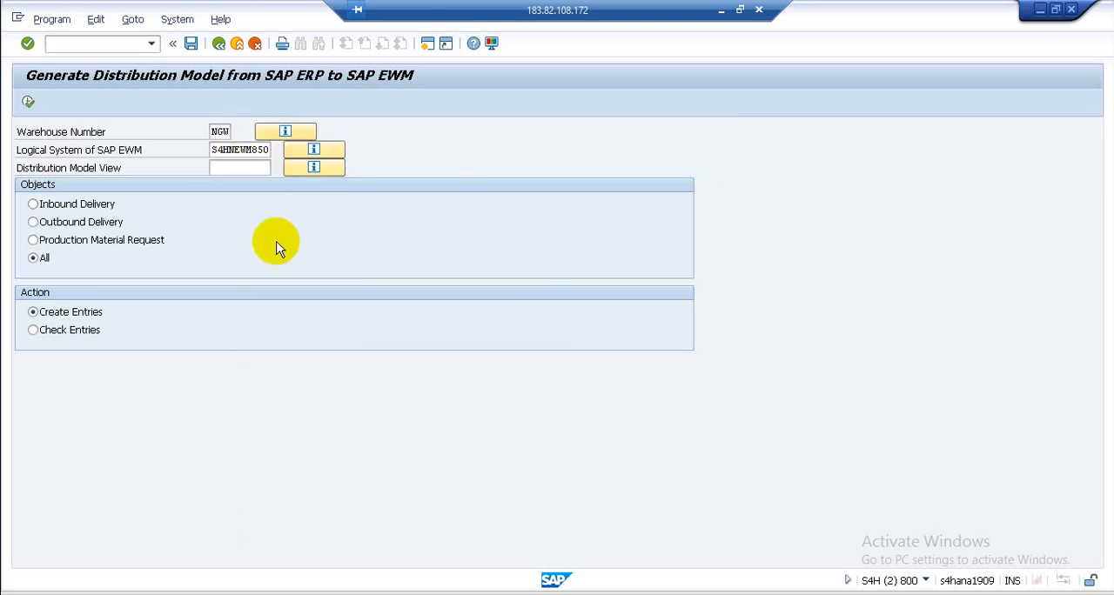
key(F4)
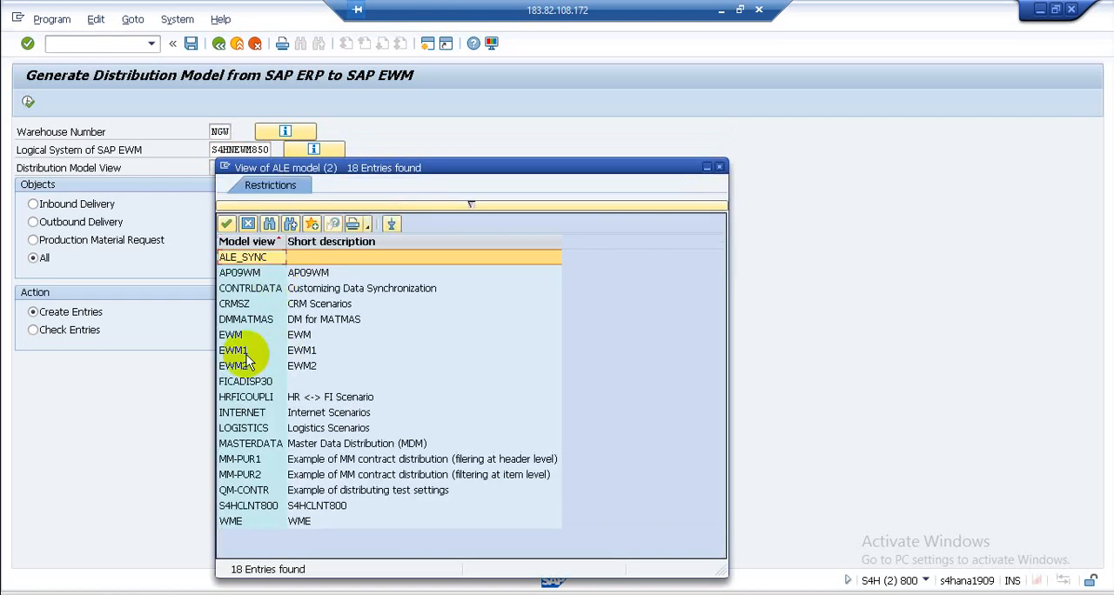
double_click(241, 349)
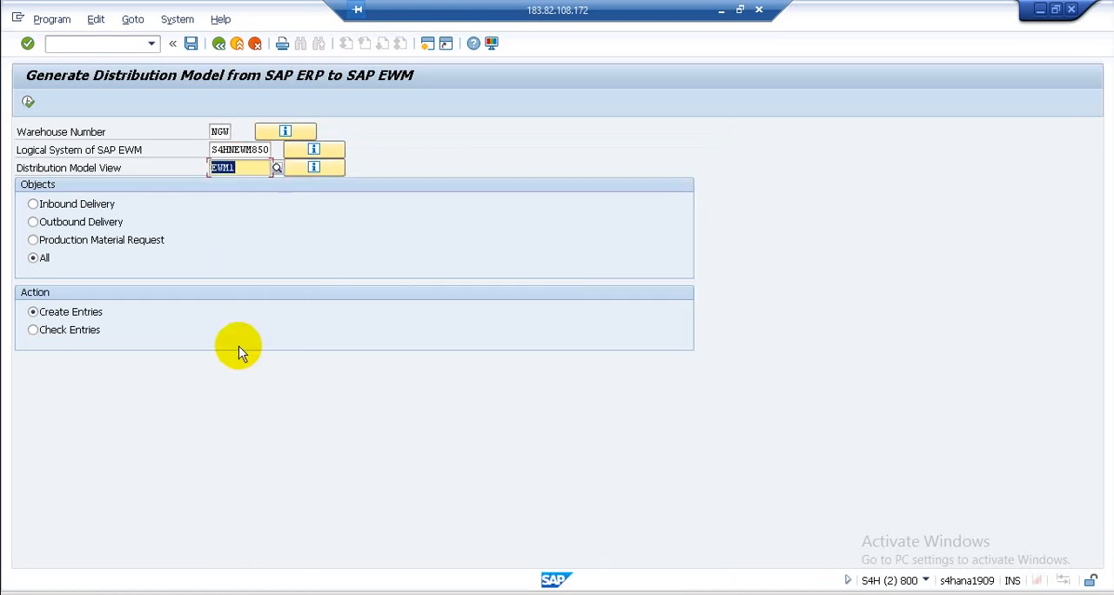
click(27, 103)
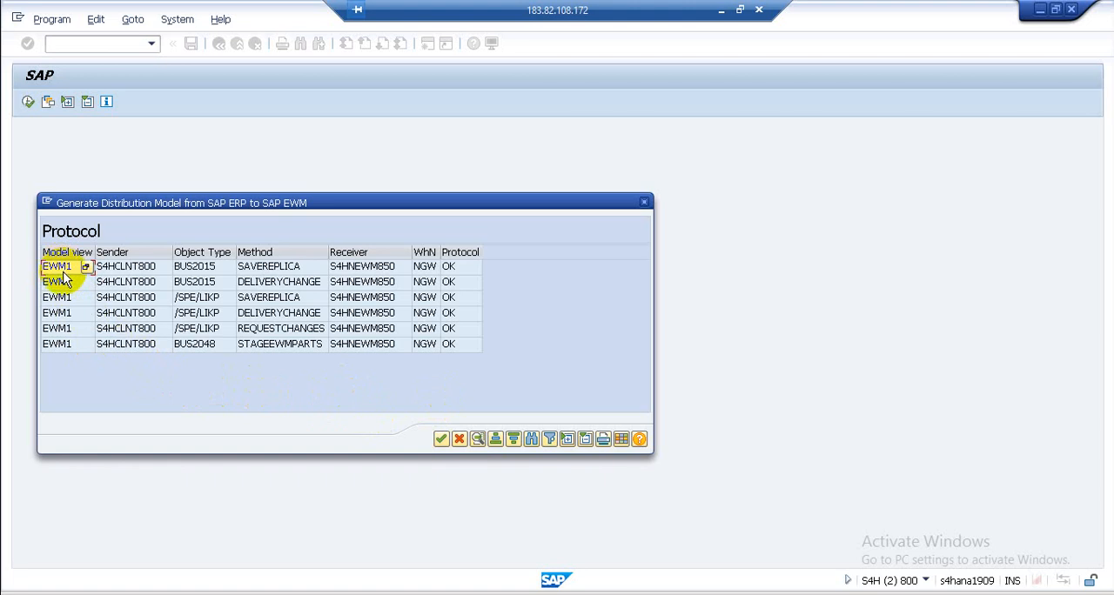
click(138, 272)
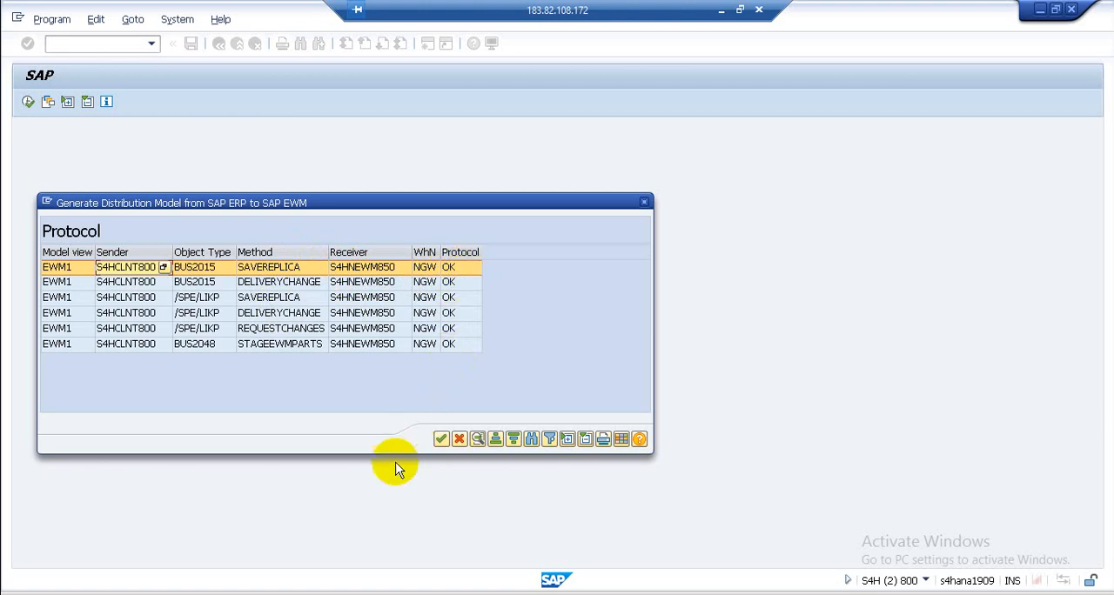
click(441, 440)
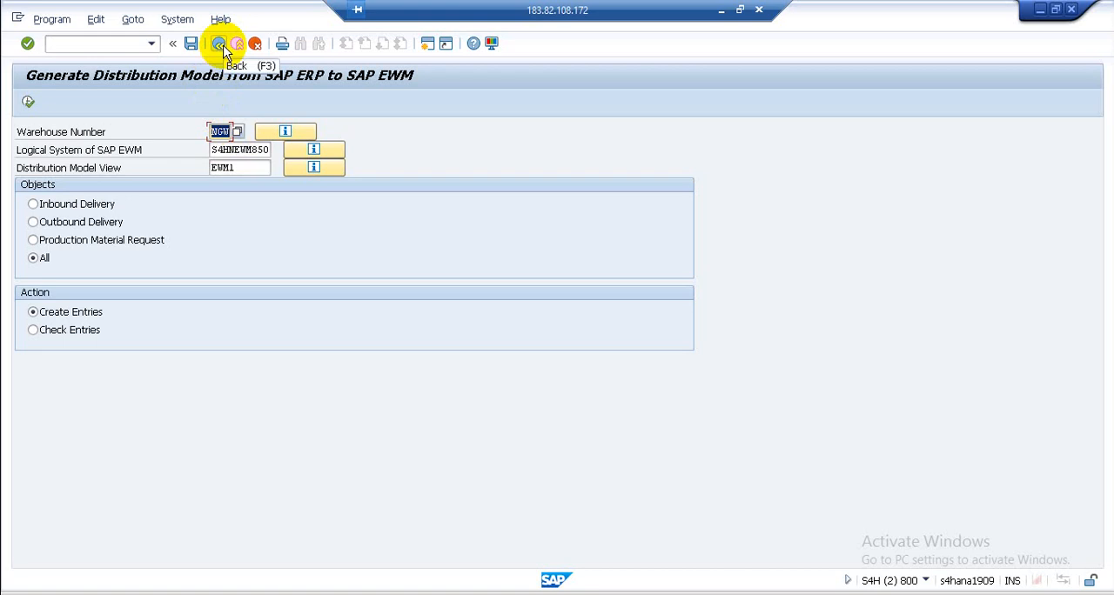
- Open transaction BD64 in a new session and expand model view EWM1 through S4H Logical System to the methods of SAP EWM 850 CLIENT
click(430, 44)
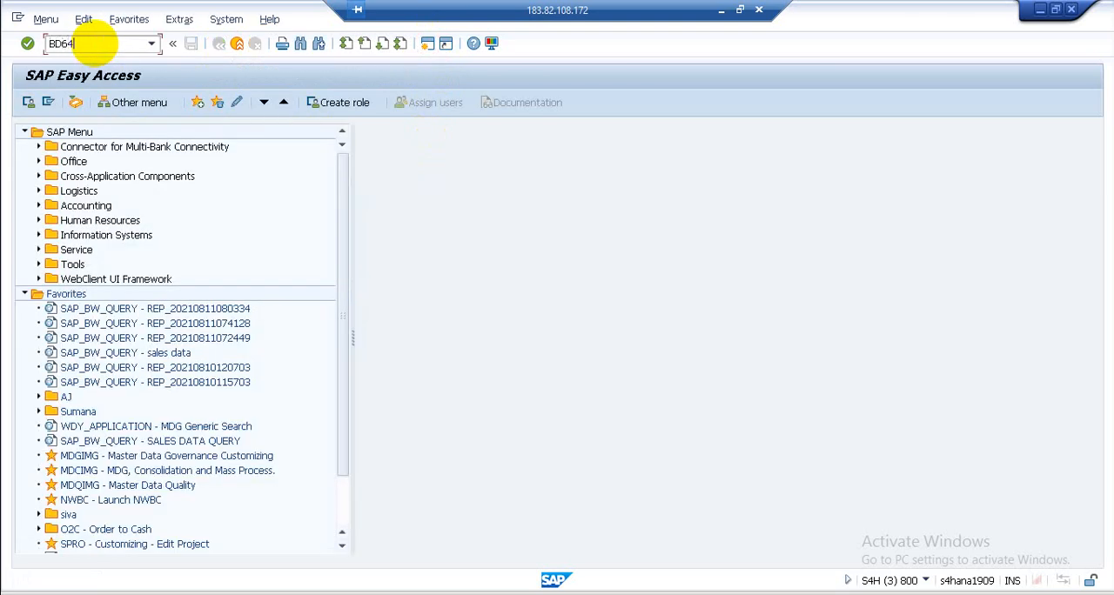
key(Return)
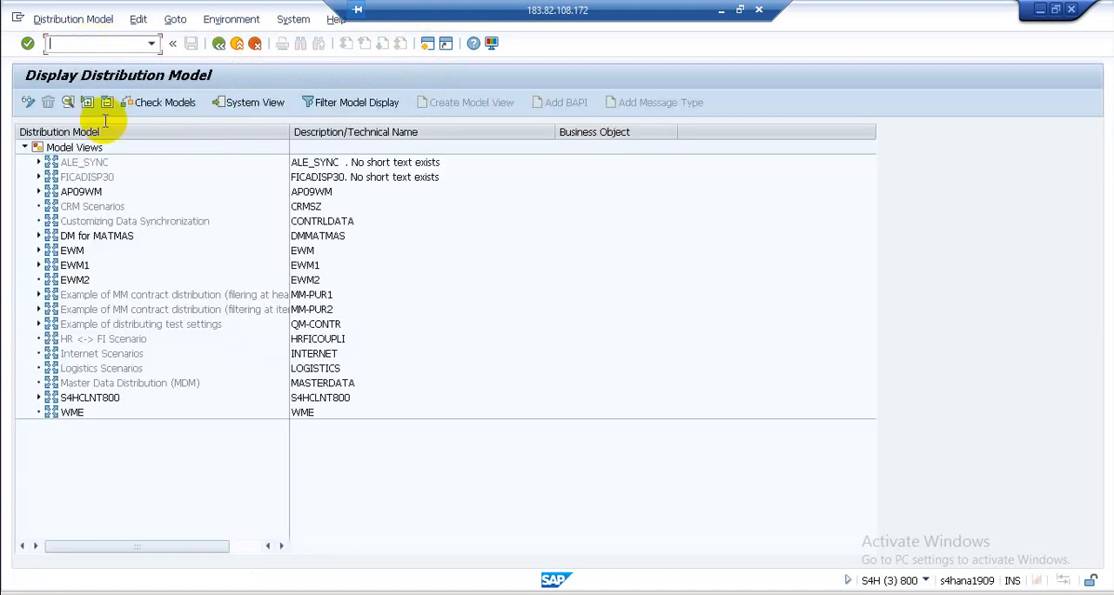
click(73, 268)
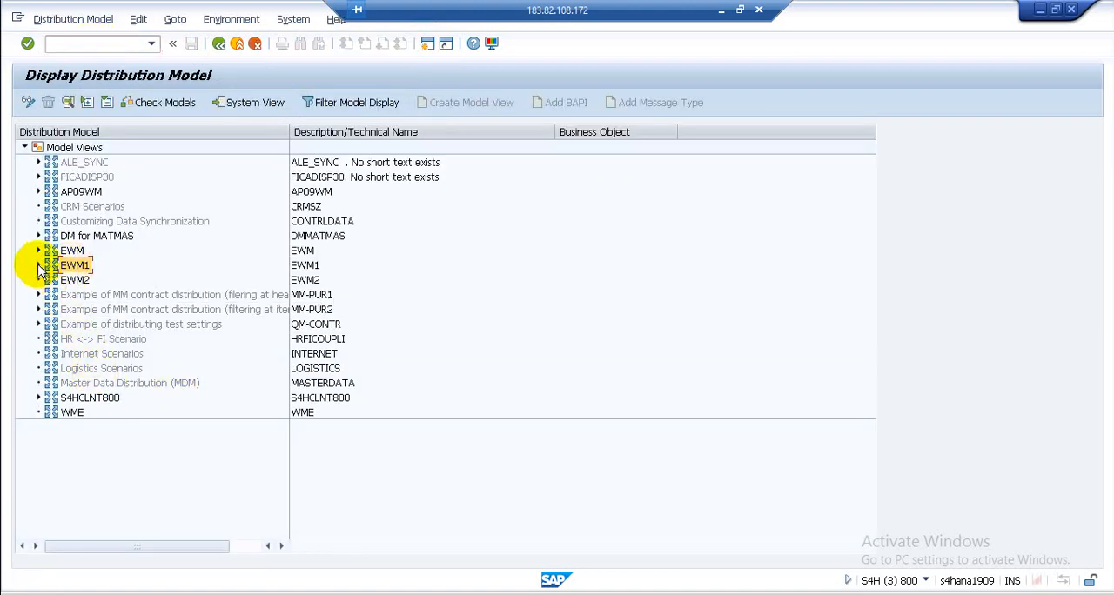
click(38, 266)
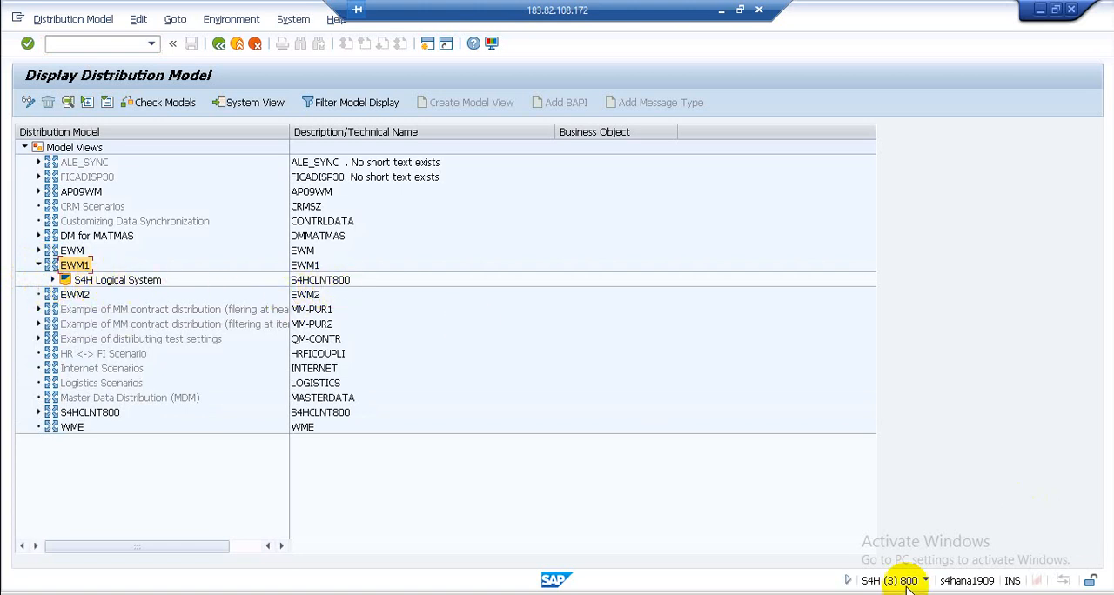
click(52, 280)
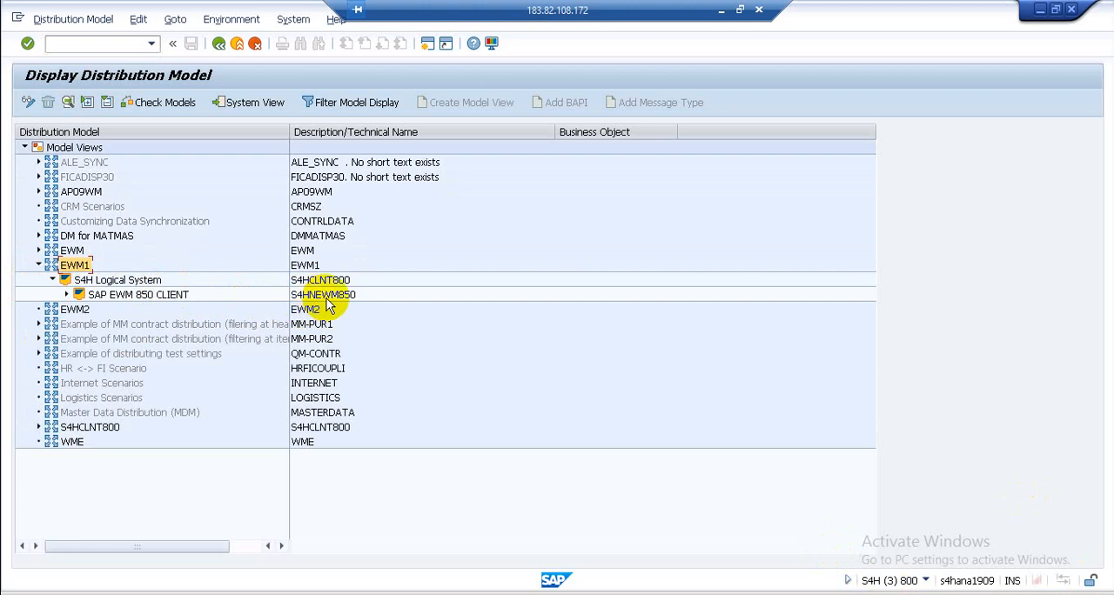
click(67, 294)
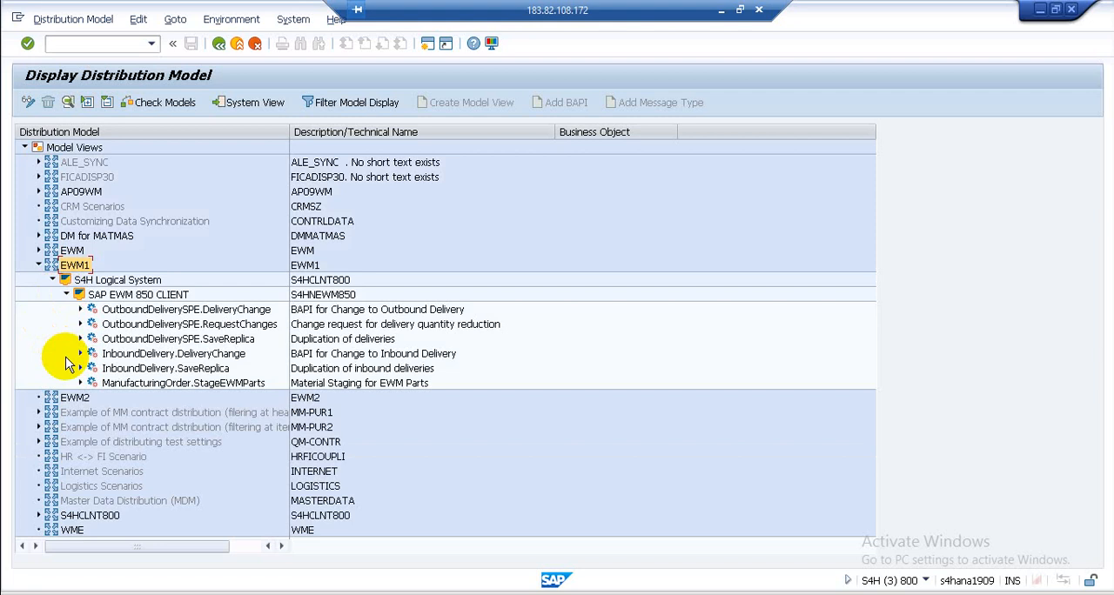
- Check the warehouse number filter of OutboundDeliverySPE.DeliveryChange for the NGW entry
click(80, 310)
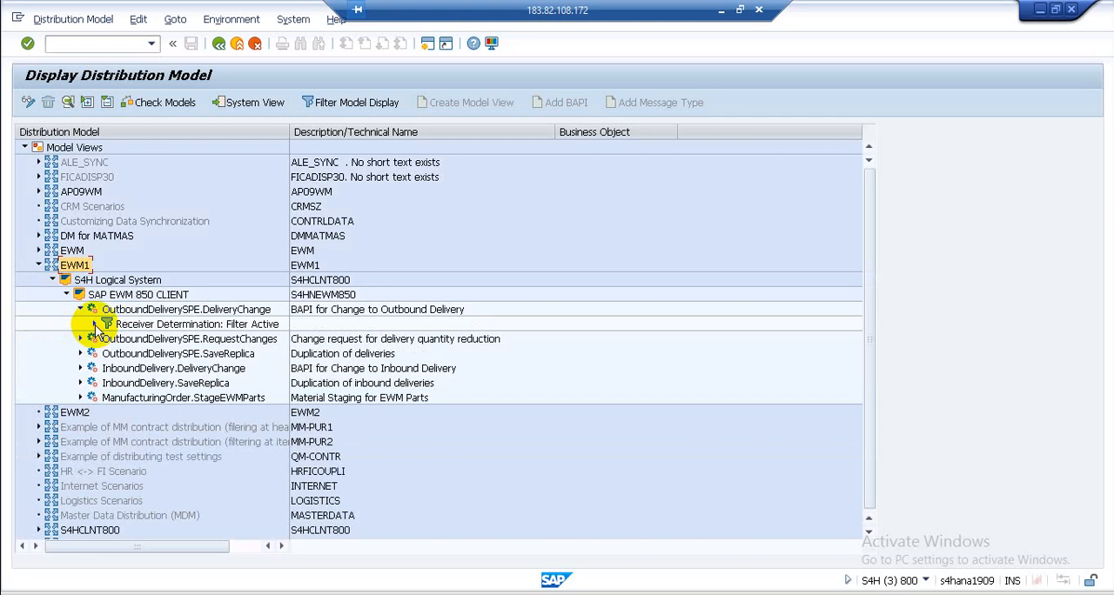
click(94, 324)
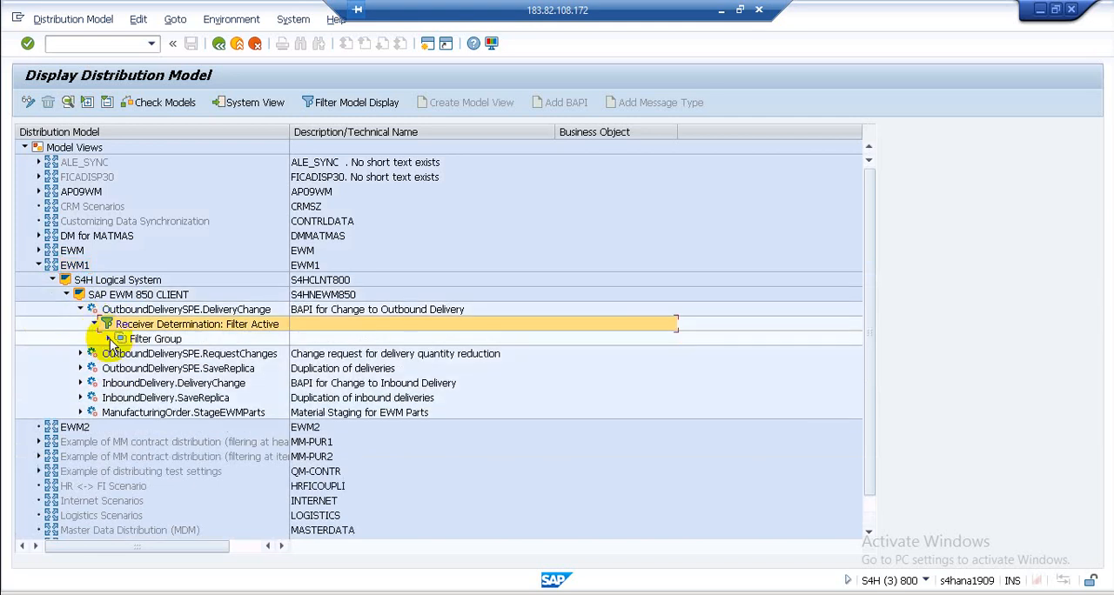
click(108, 339)
click(122, 354)
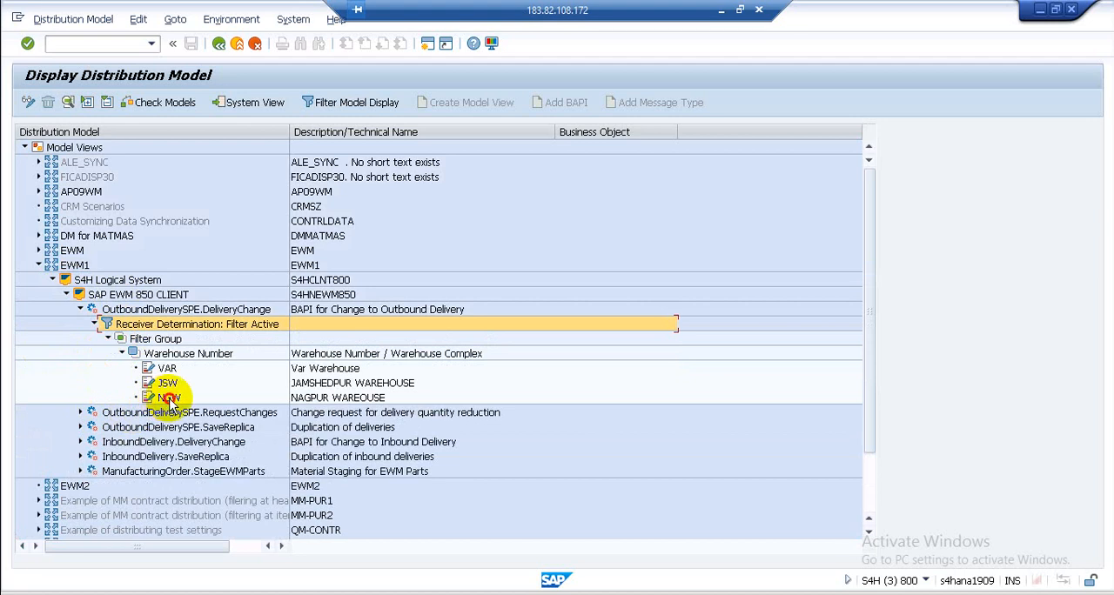
click(169, 399)
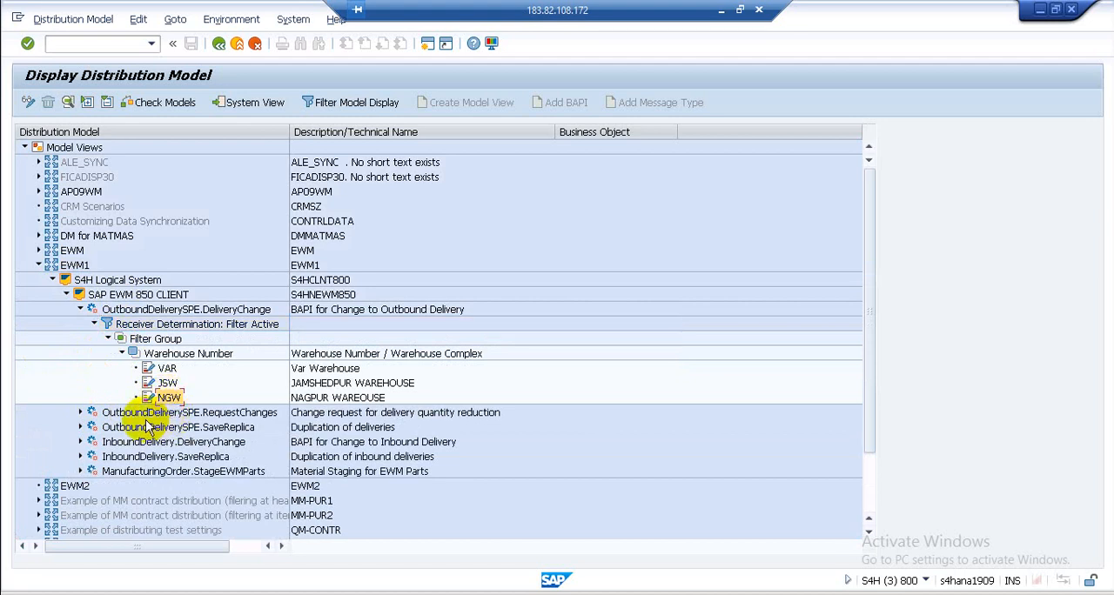
- Expand the receiver determination filter of OutboundDeliverySPE.RequestChanges down to its warehouse numbers
click(80, 413)
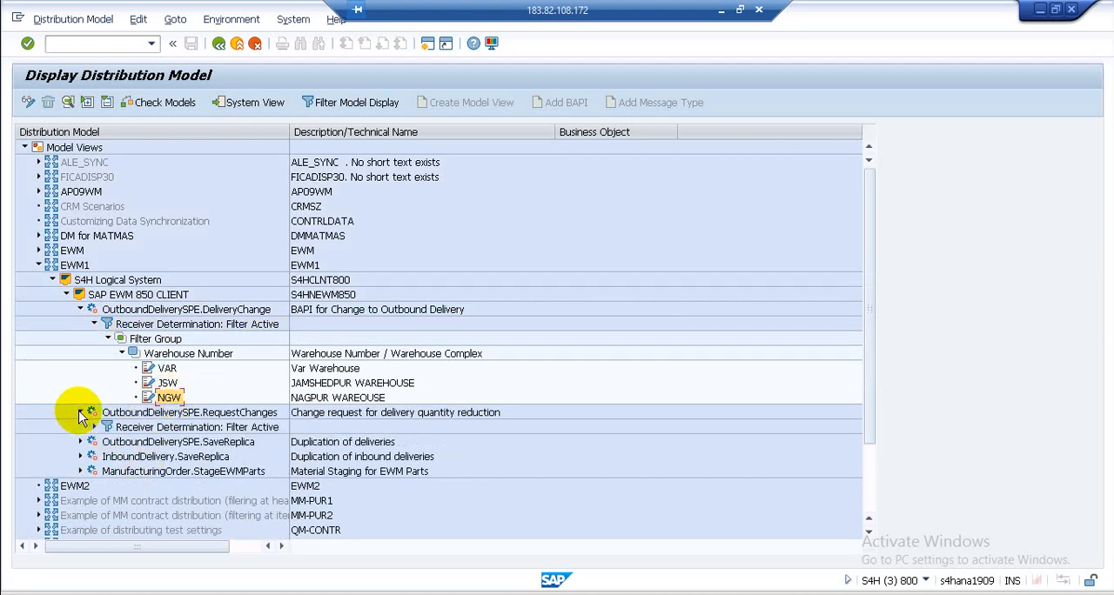
click(94, 428)
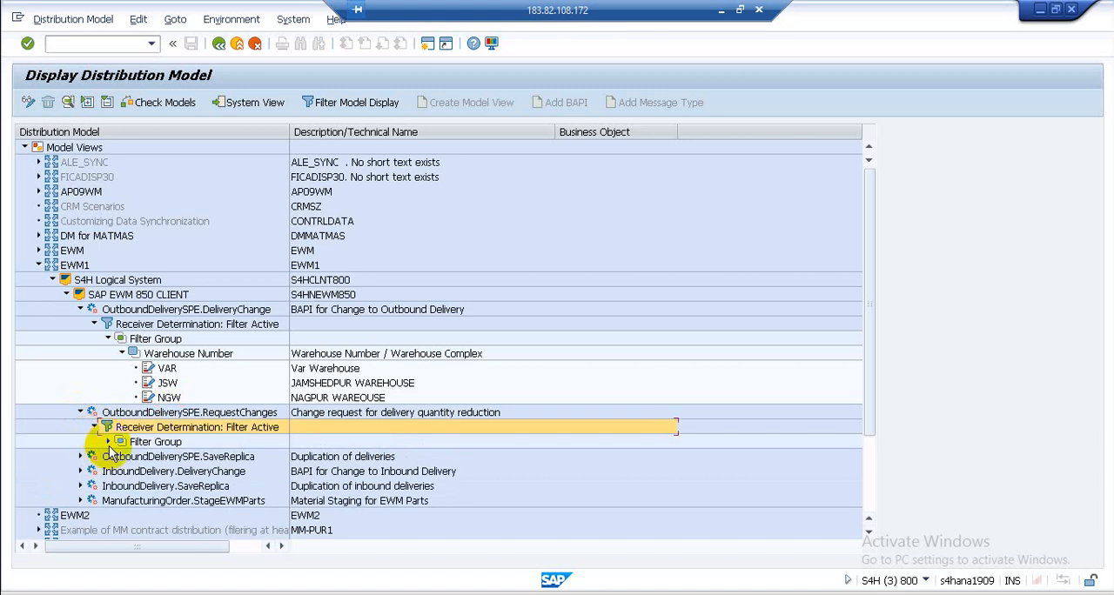
click(108, 442)
click(121, 456)
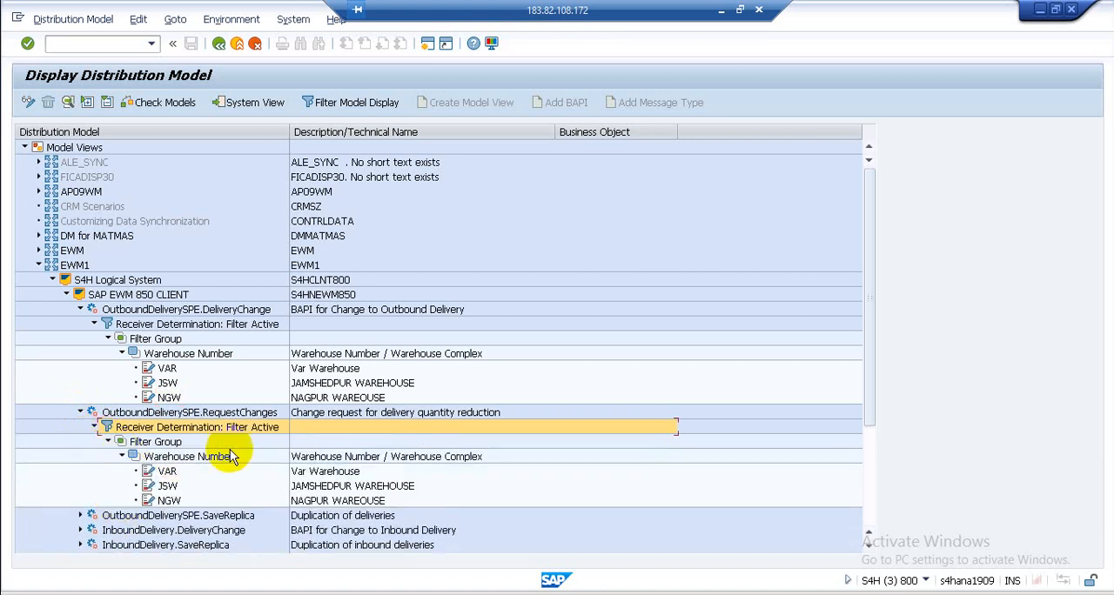
- Check the warehouse number filter of InboundDelivery.SaveReplica for the NGW entry
scroll(196, 471, down, 1)
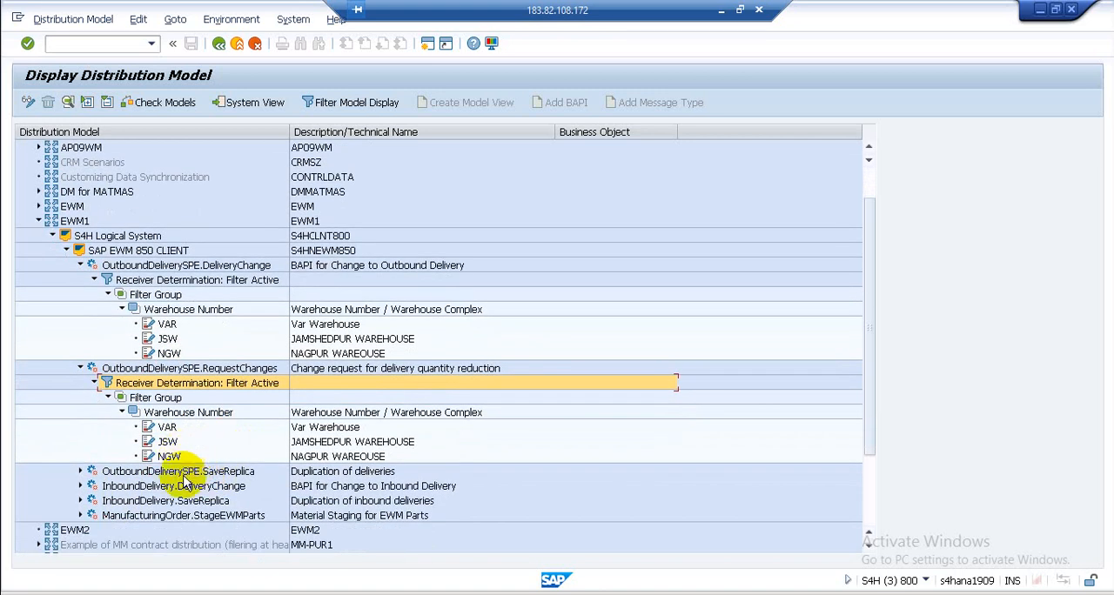
click(80, 501)
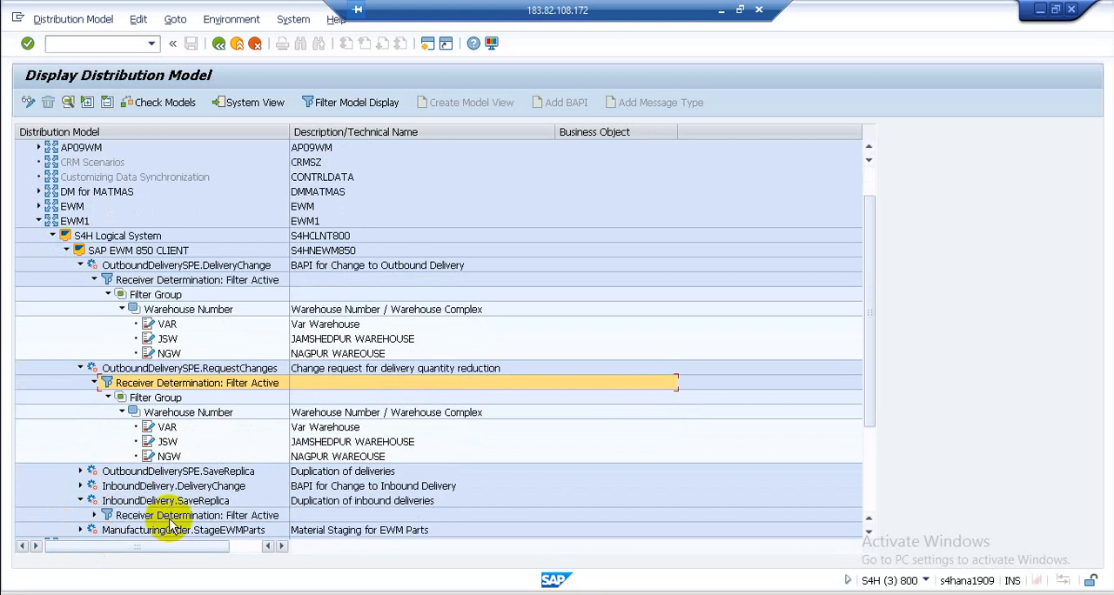
scroll(152, 511, down, 2)
scroll(156, 509, down, 2)
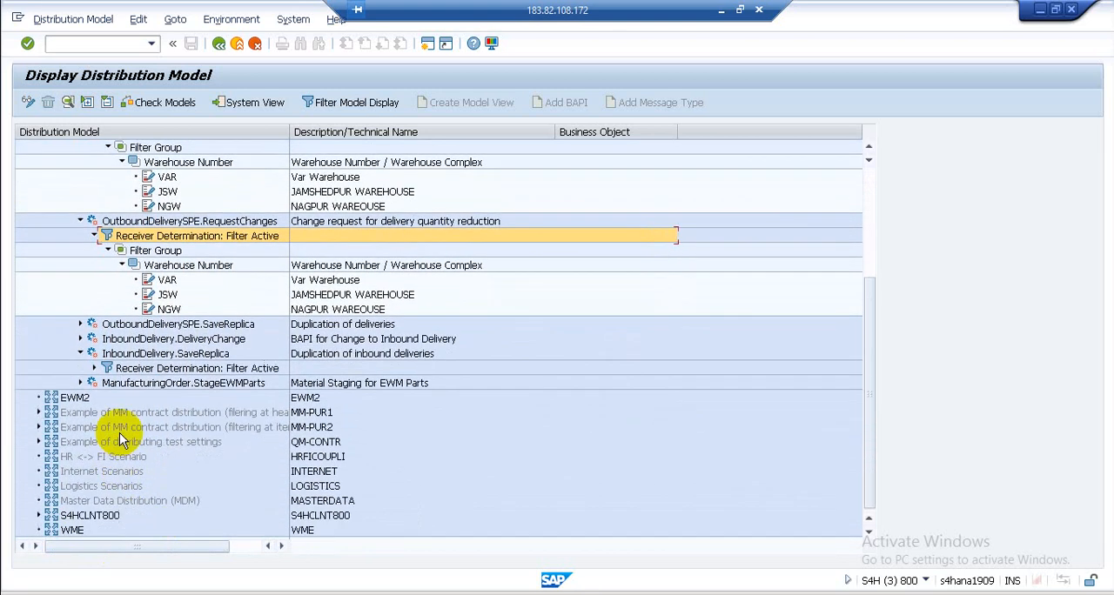
click(95, 368)
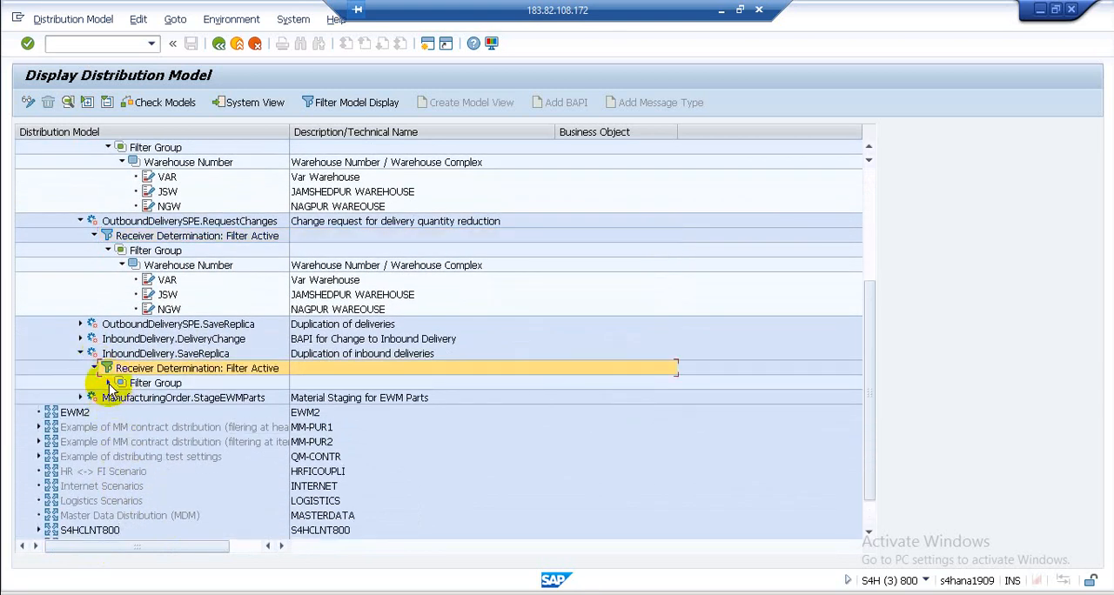
click(108, 383)
click(122, 398)
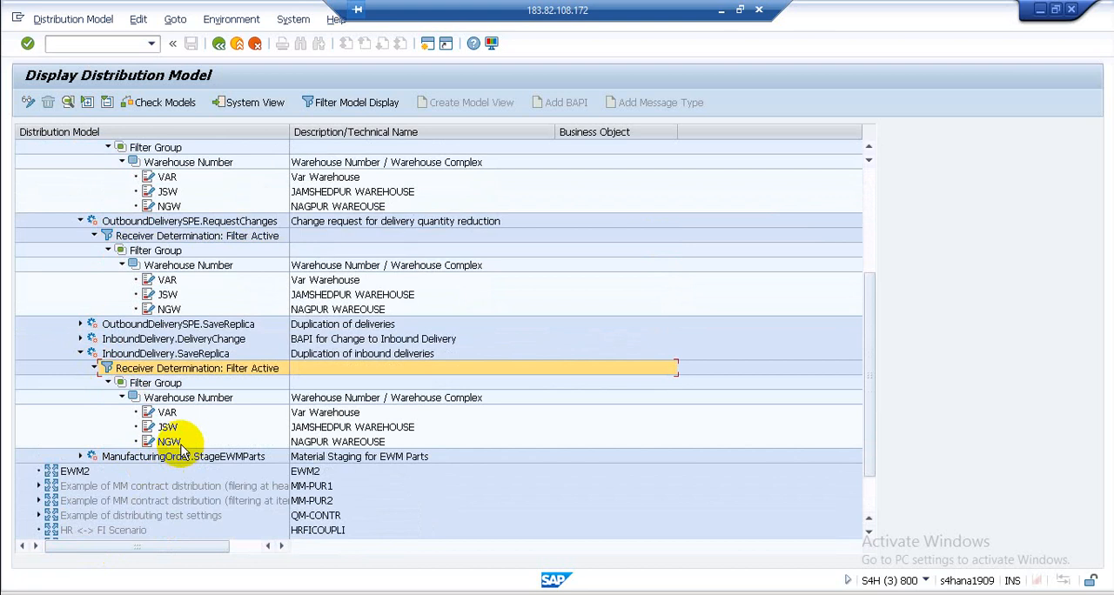
click(169, 441)
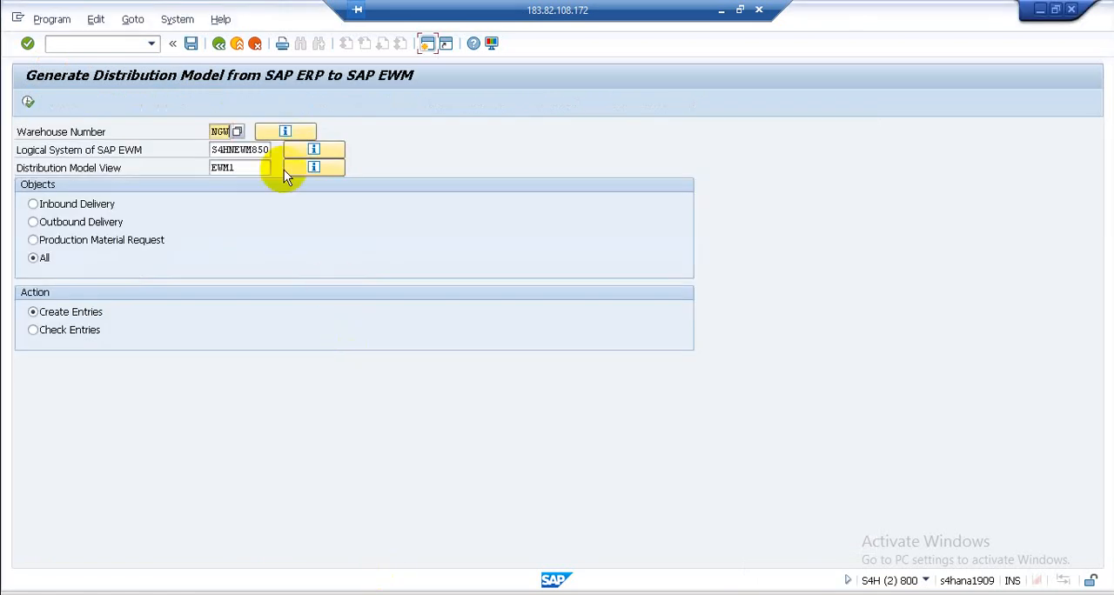
- Return to the IMG structure, collapse Basic Settings for EWM Linkage and expand Basic Settings for Setting Up the System Landscape
click(218, 43)
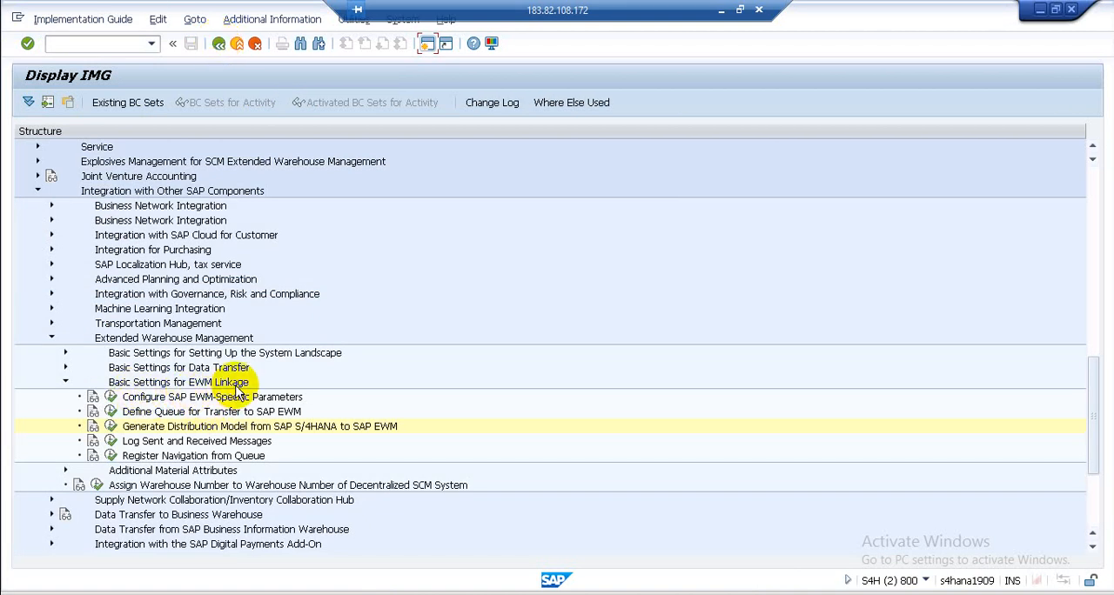
click(66, 383)
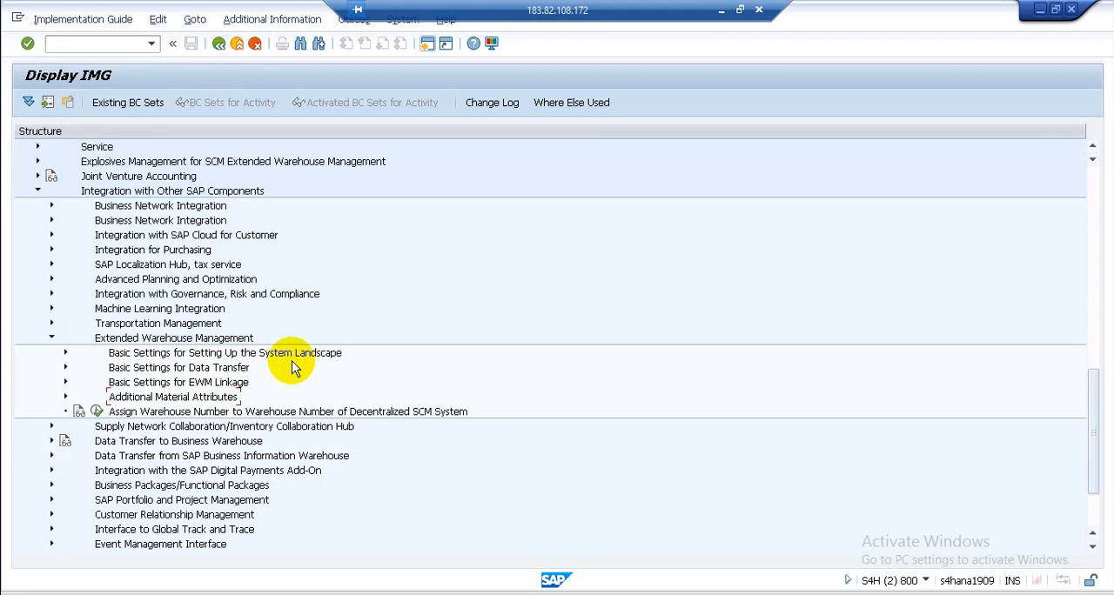
click(66, 353)
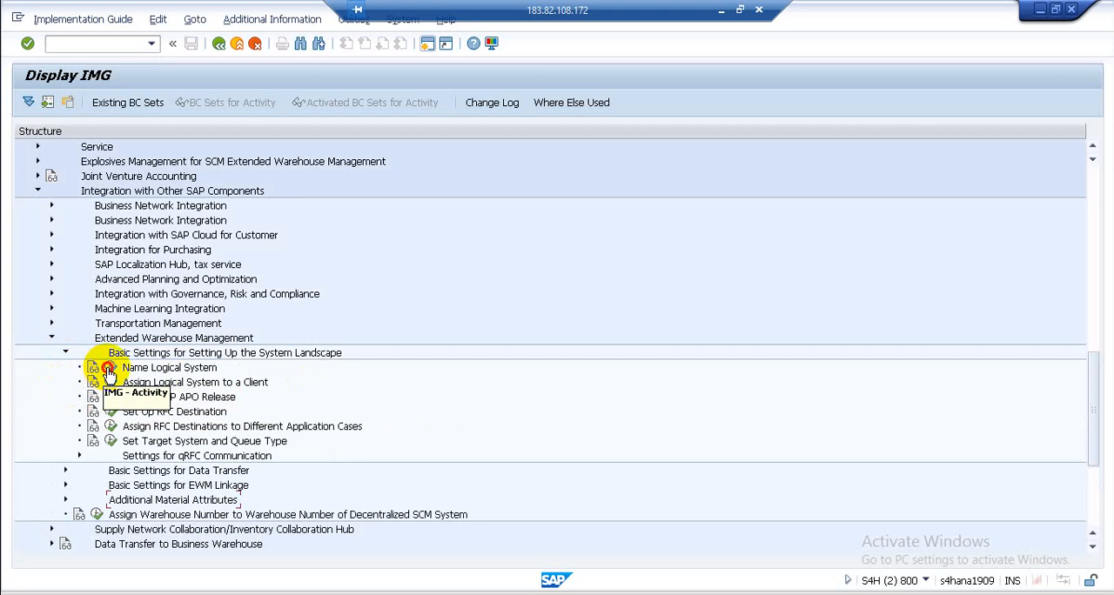
- Review logical system S4HCLNT800 in Name Logical System, and return to the IMG structure
click(110, 368)
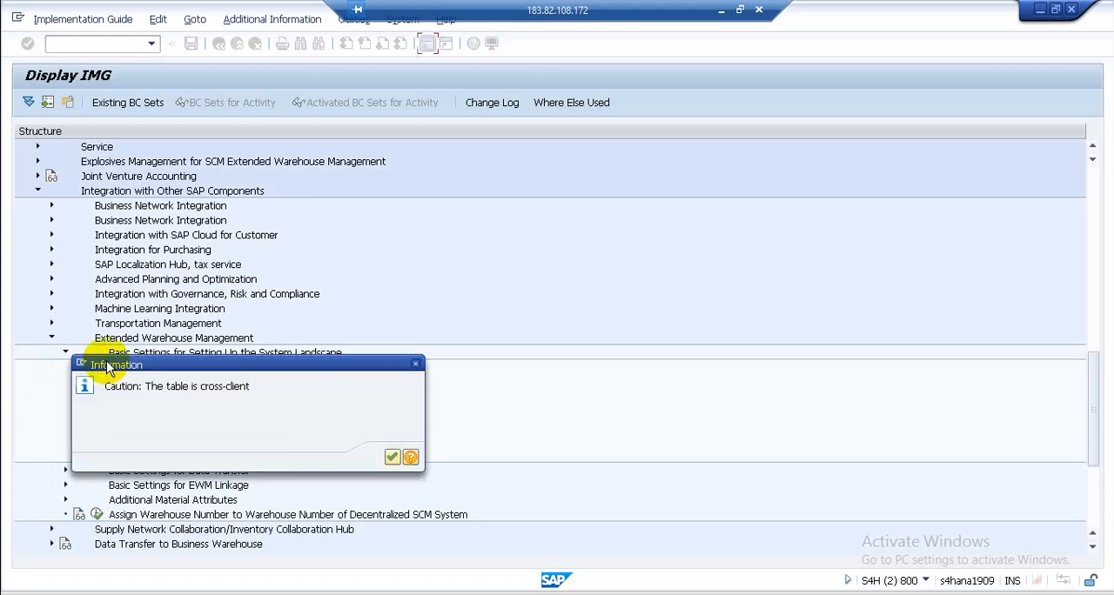
click(392, 459)
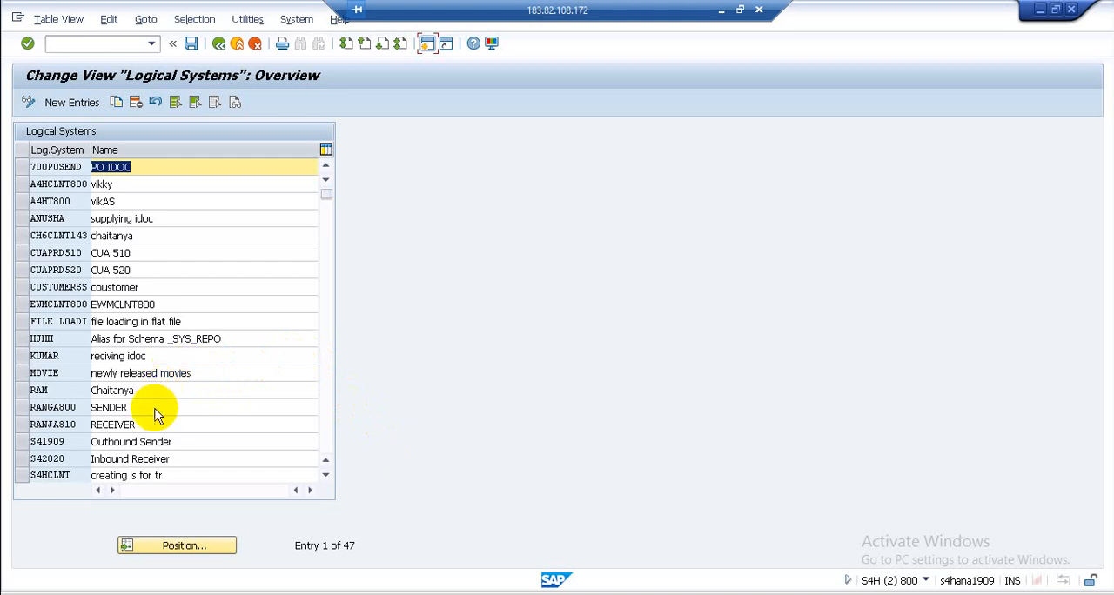
scroll(157, 409, down, 4)
scroll(155, 409, down, 1)
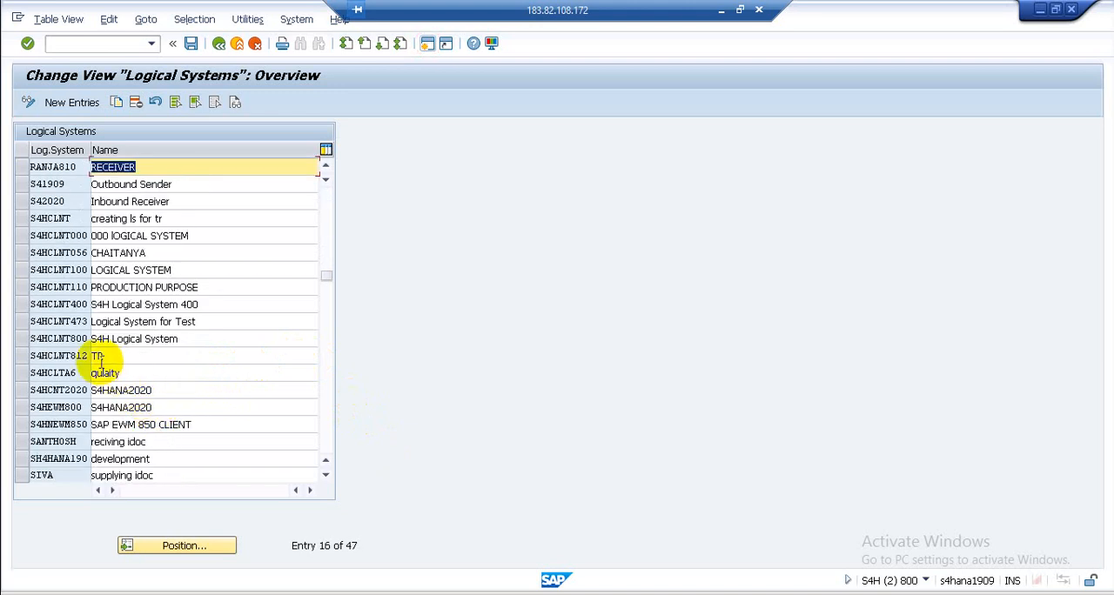
click(59, 339)
click(23, 341)
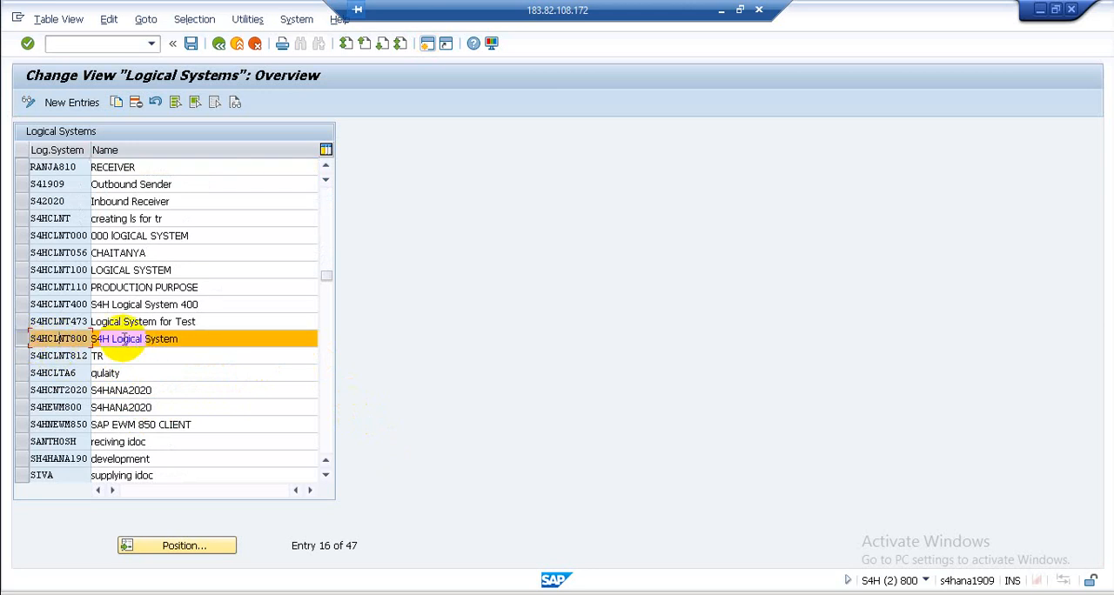
click(218, 43)
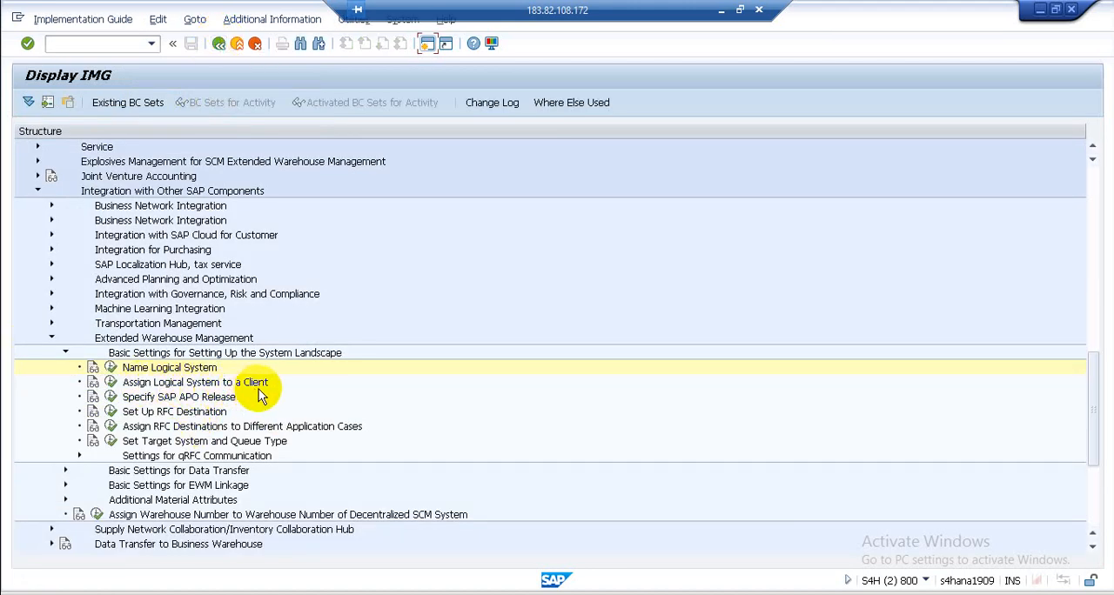
- Review the details of client 800 in Assign Logical System to a Client, and return to the IMG structure
click(111, 383)
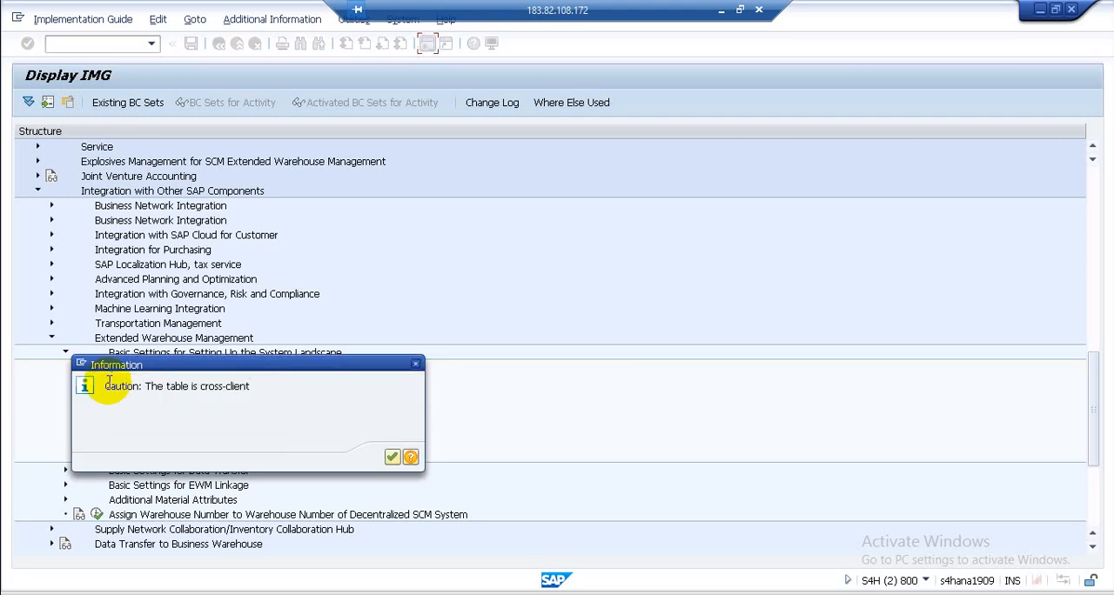
click(393, 457)
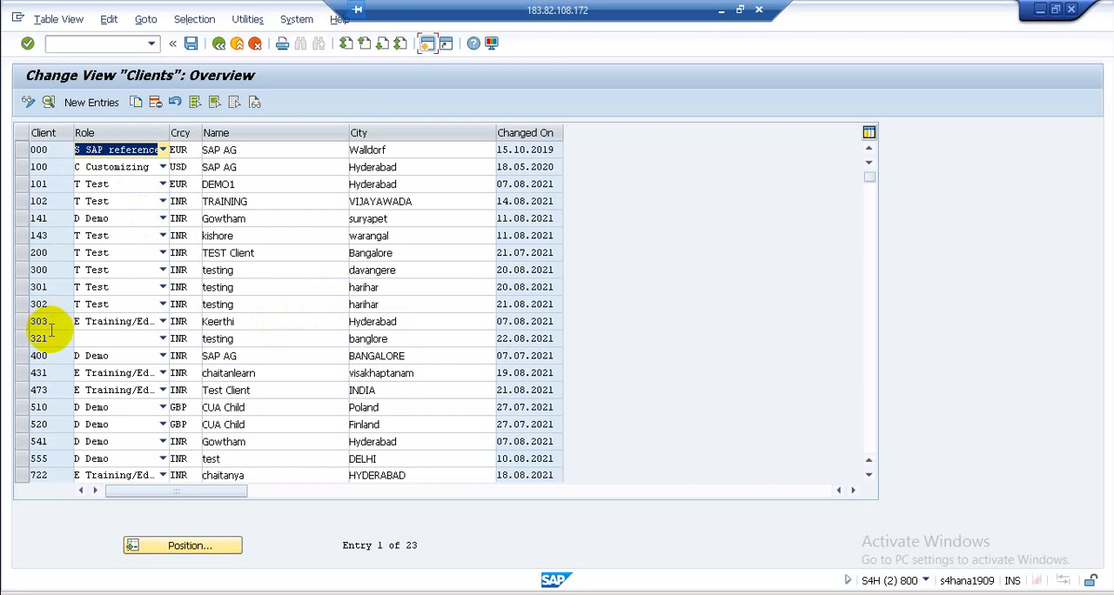
scroll(50, 329, down, 3)
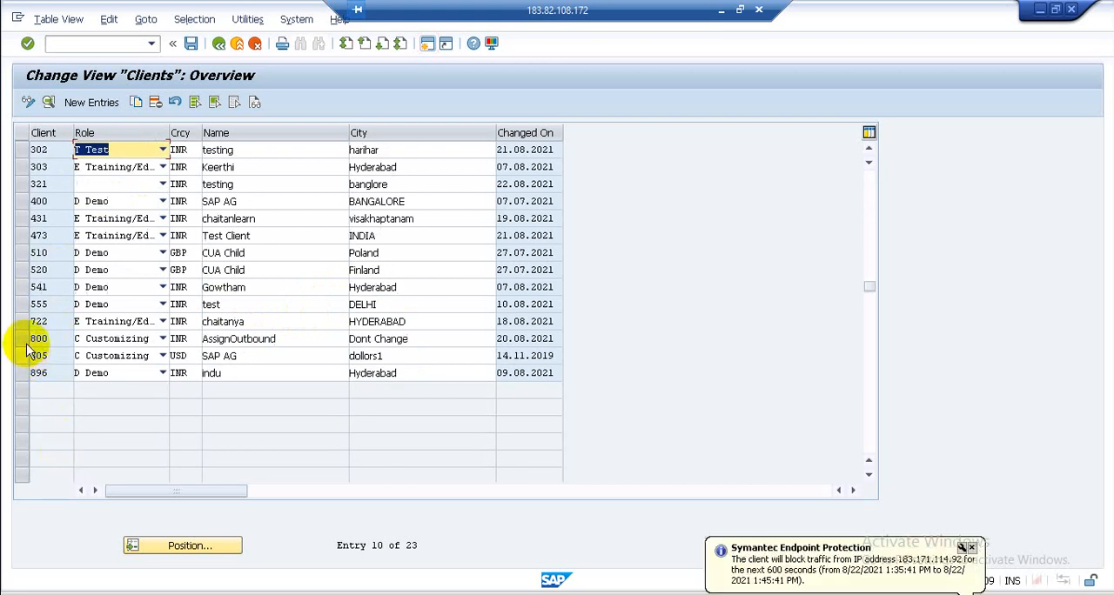
click(24, 339)
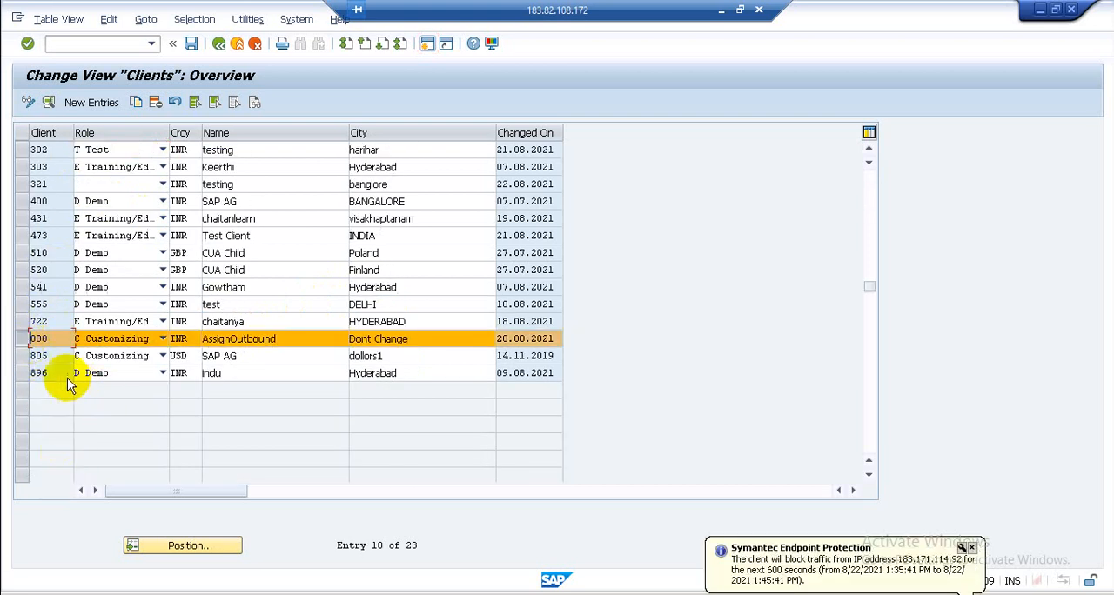
click(49, 102)
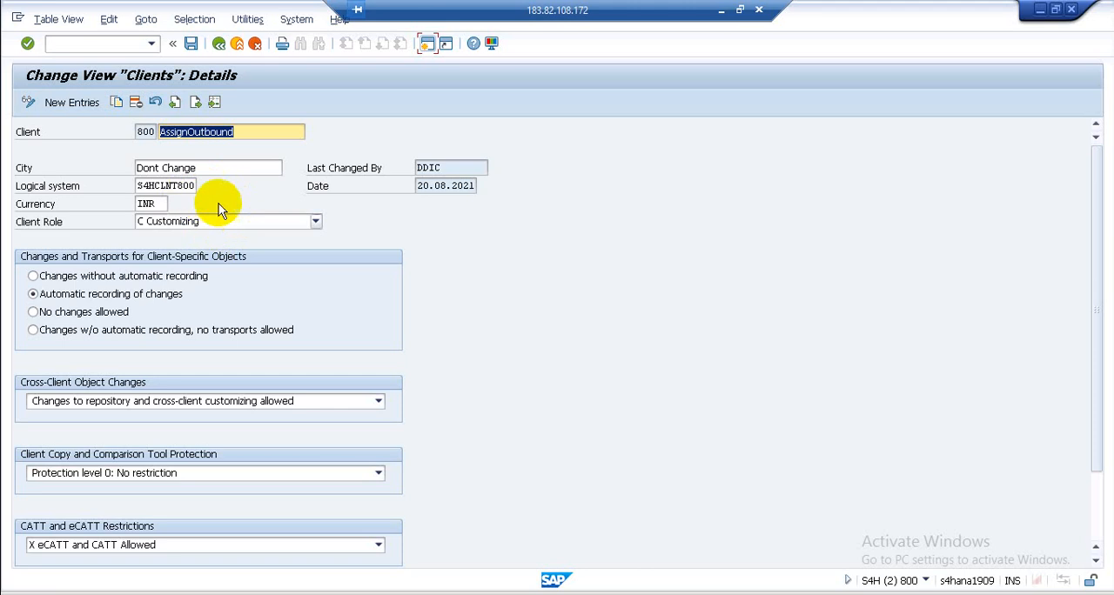
click(218, 44)
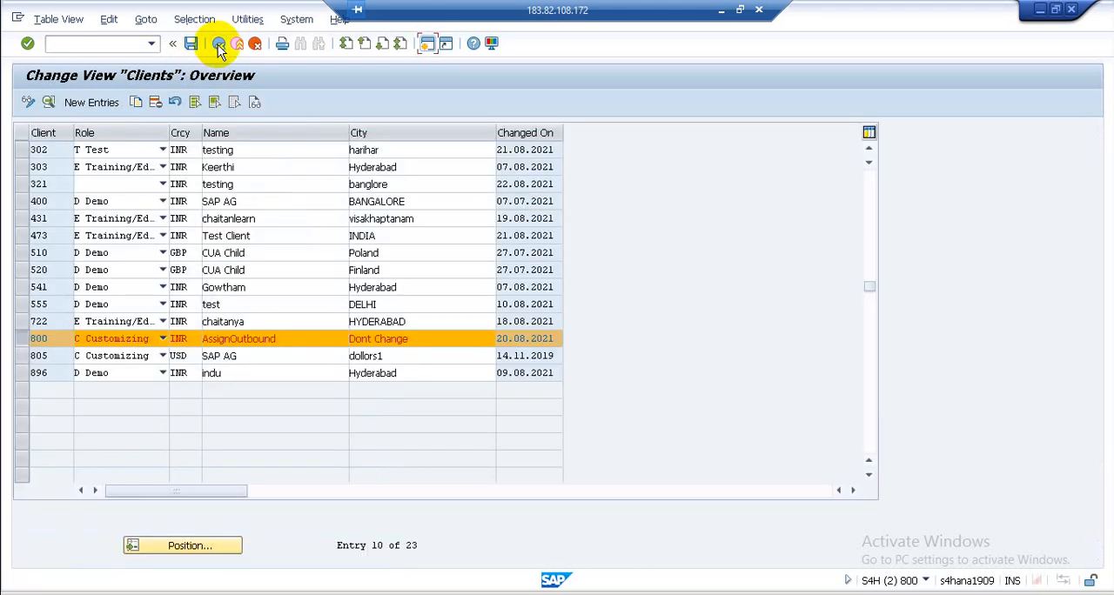
click(219, 43)
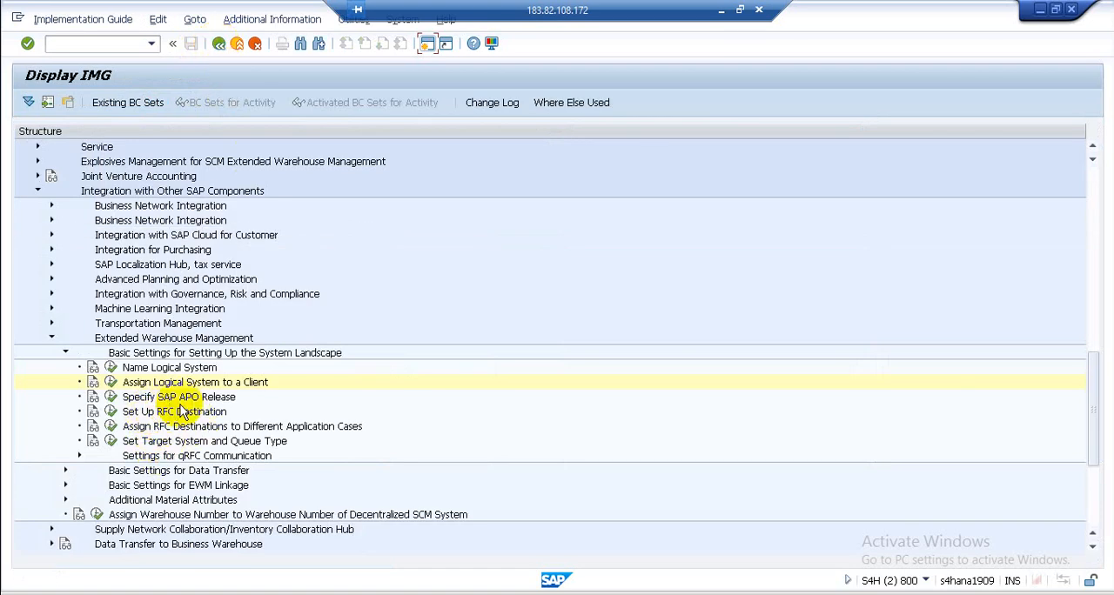
- Review the release entry of logical system S4HNEWM850 in Specify SAP APO Release, and return to the IMG structure
click(111, 397)
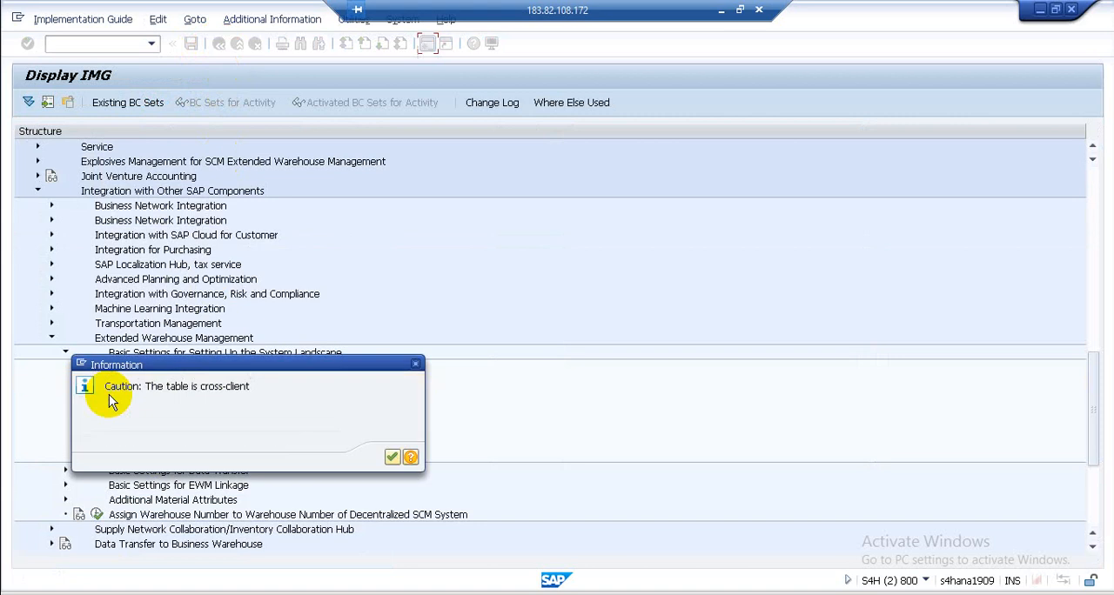
click(392, 457)
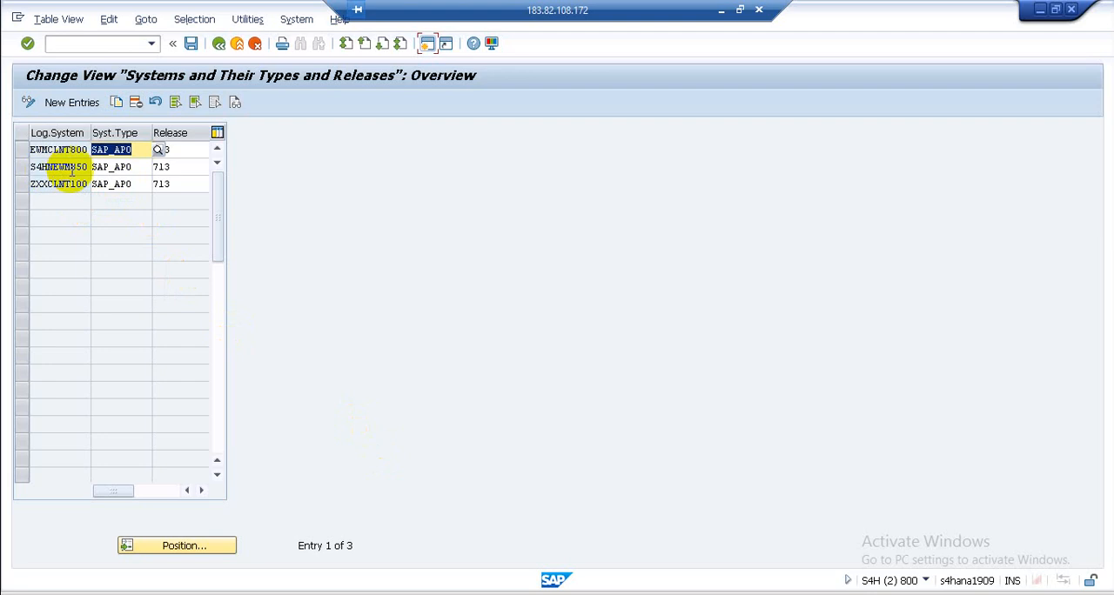
click(185, 167)
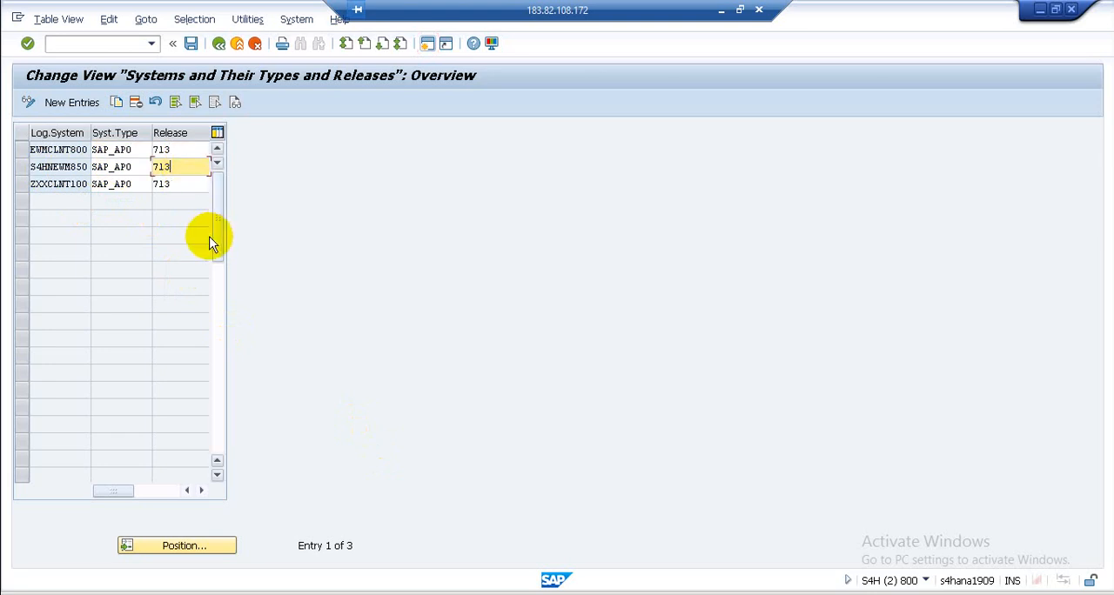
click(22, 166)
click(181, 166)
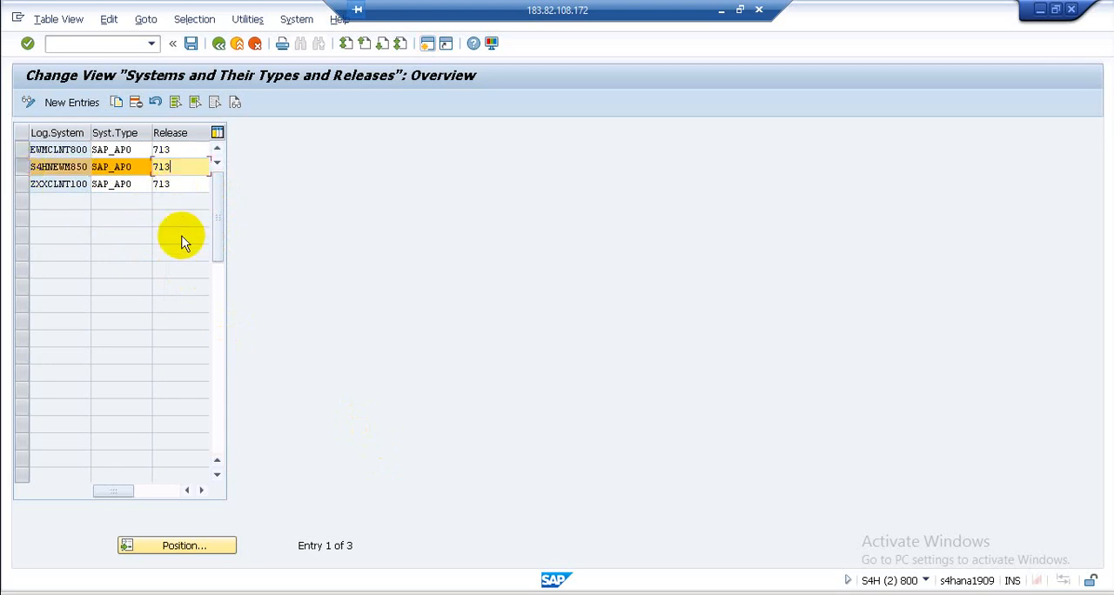
click(220, 48)
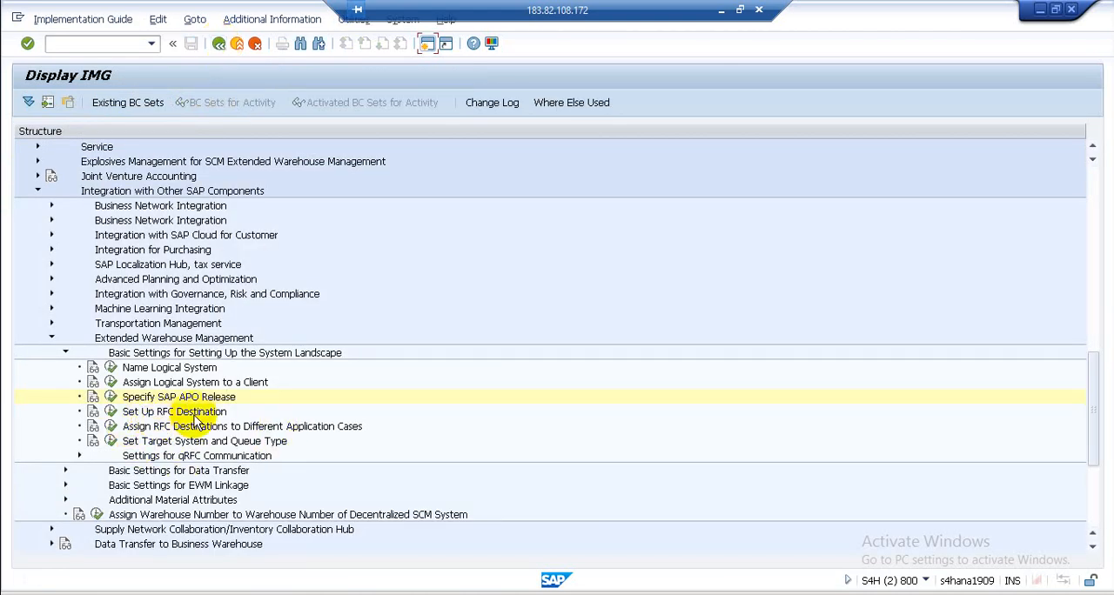
- Open the ABAP connection S4HCLNT800 in Set Up RFC Destination
click(111, 412)
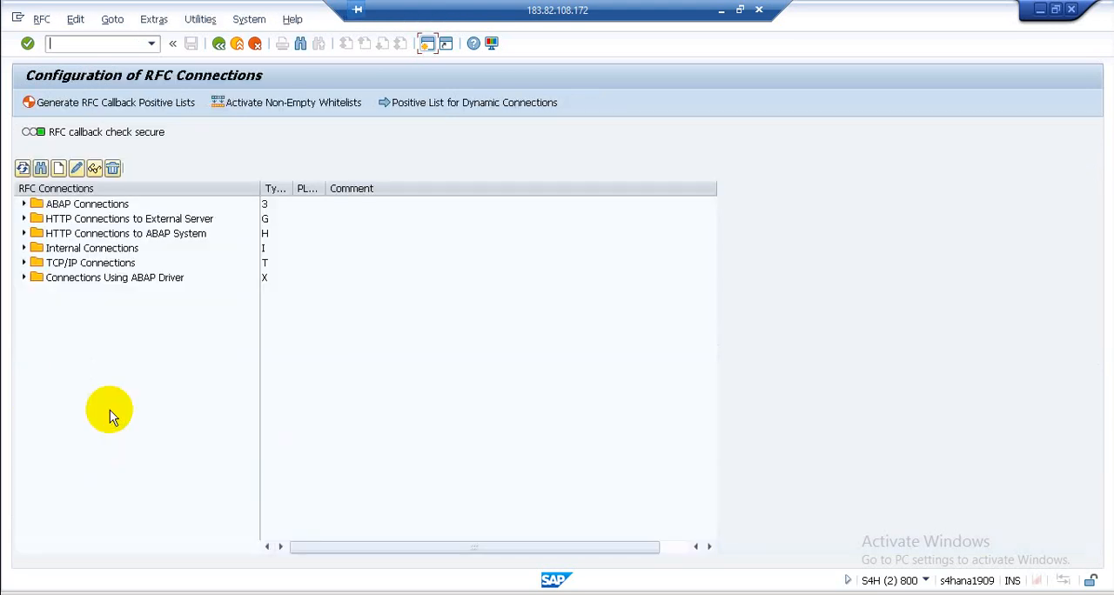
click(24, 205)
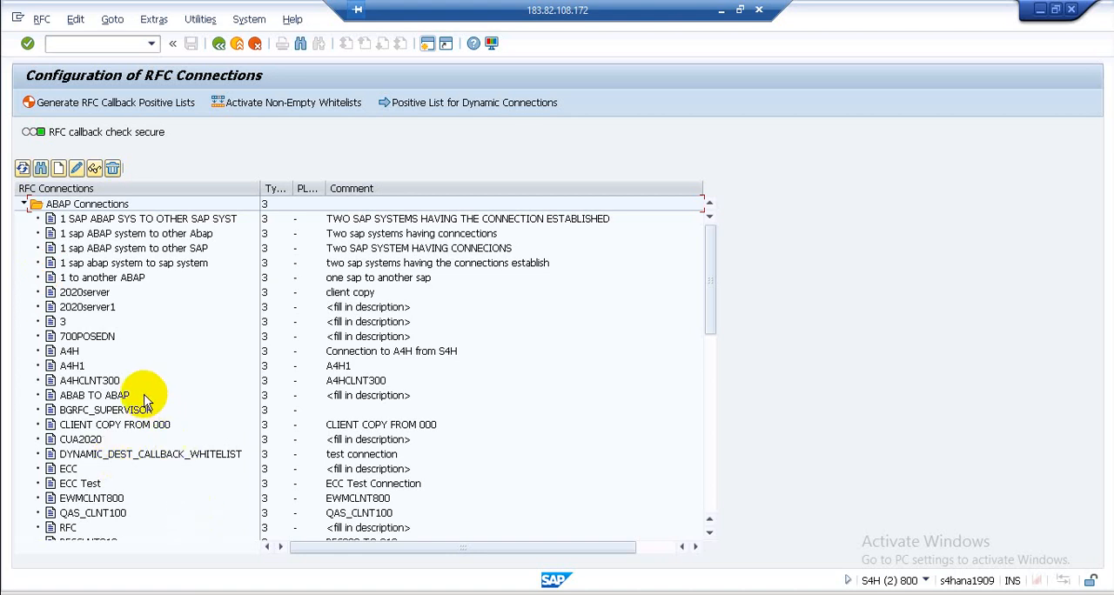
scroll(138, 442, down, 4)
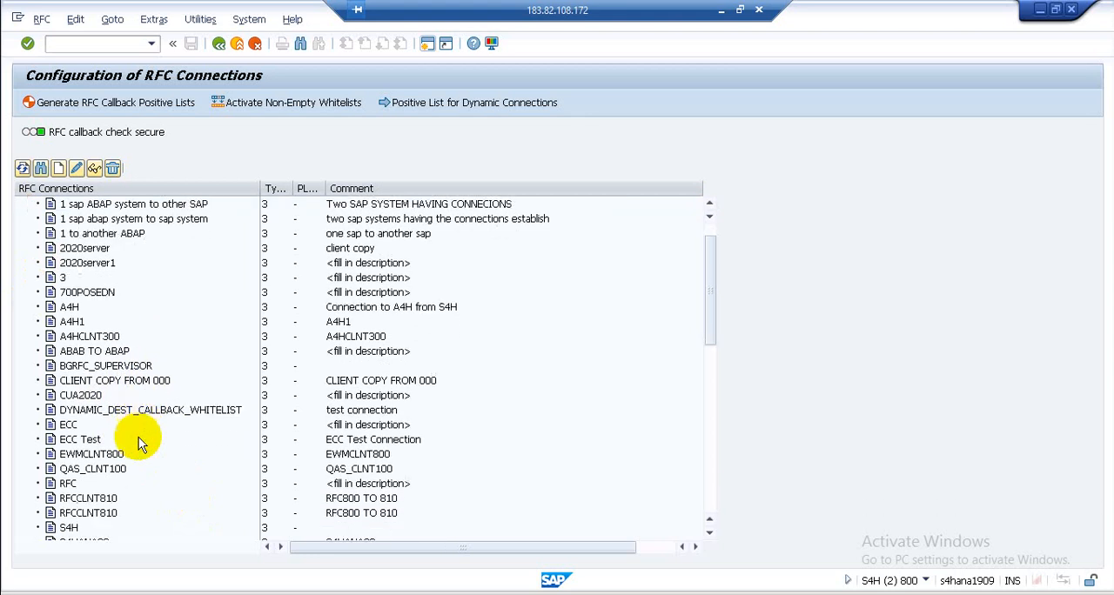
scroll(138, 482, down, 3)
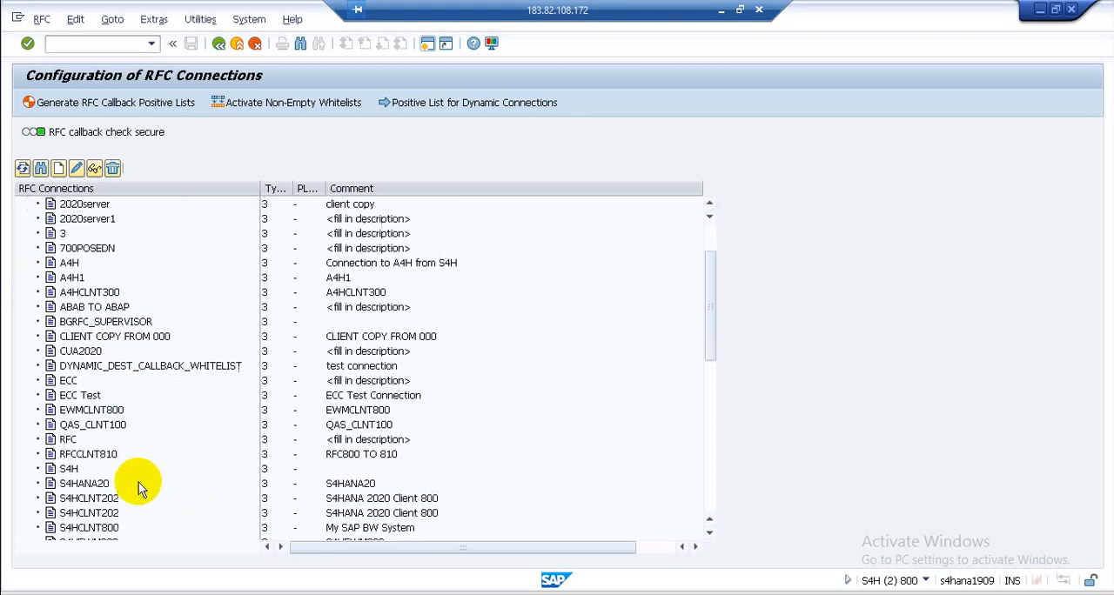
scroll(139, 482, down, 1)
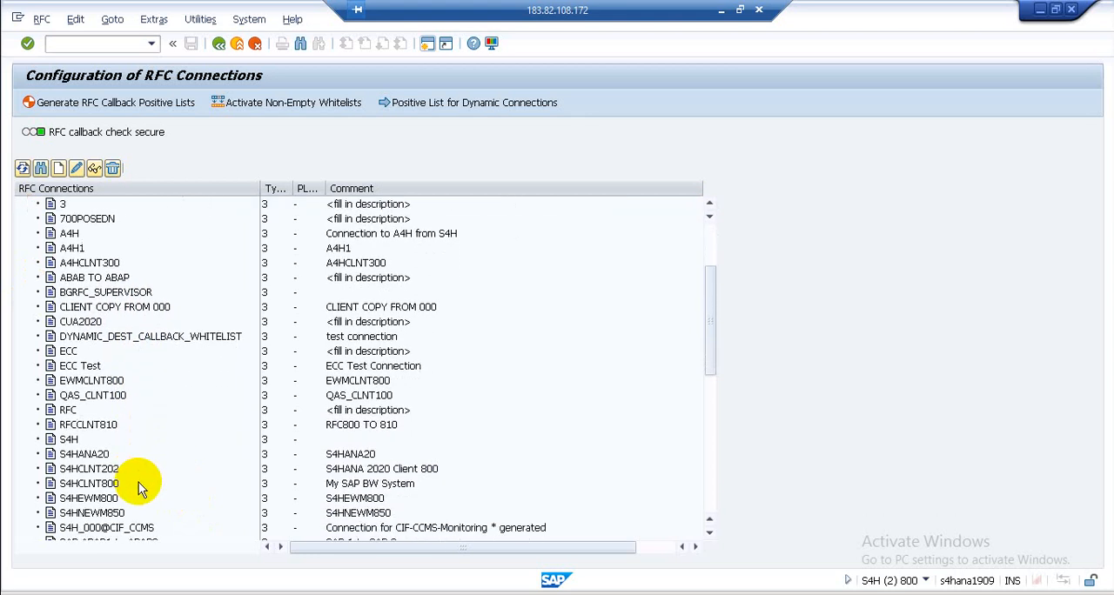
click(88, 485)
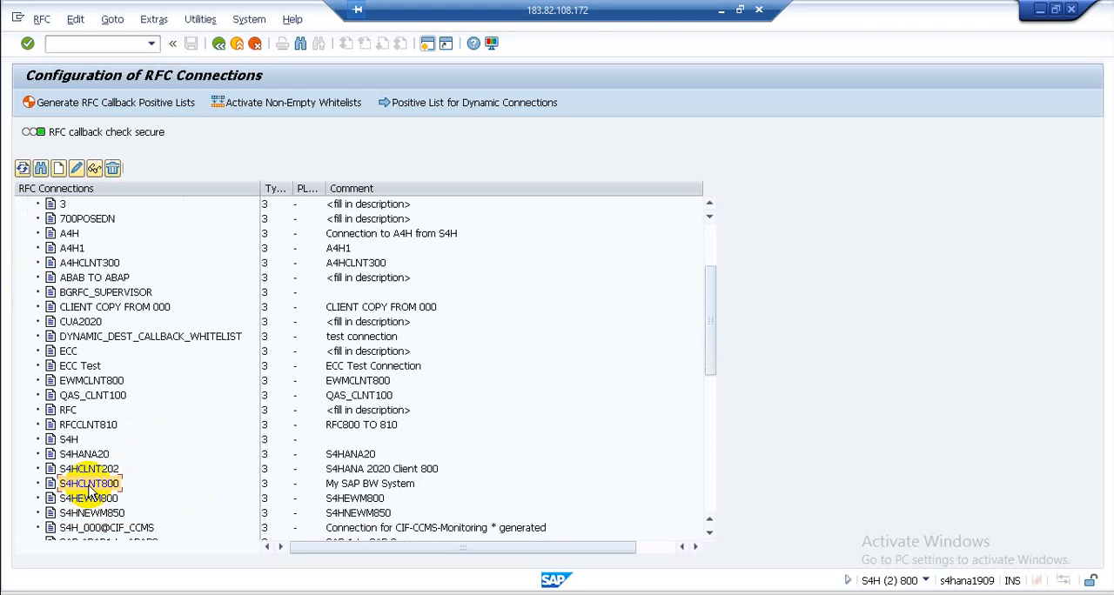
click(80, 486)
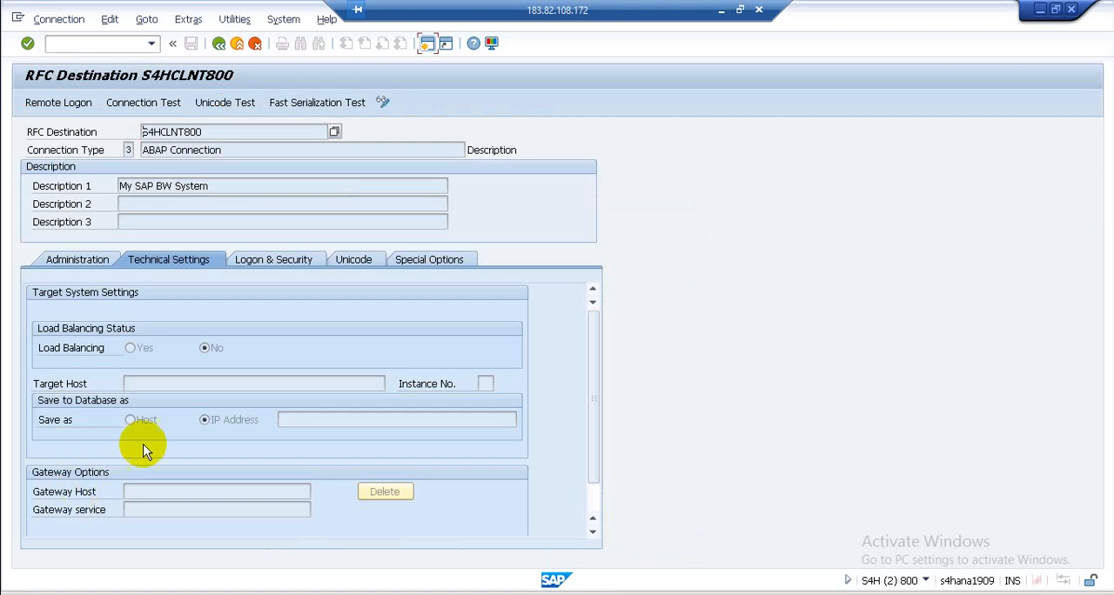
- Run a connection test and a remote logon for RFC destination S4HCLNT800, returning to the destination after each
click(135, 106)
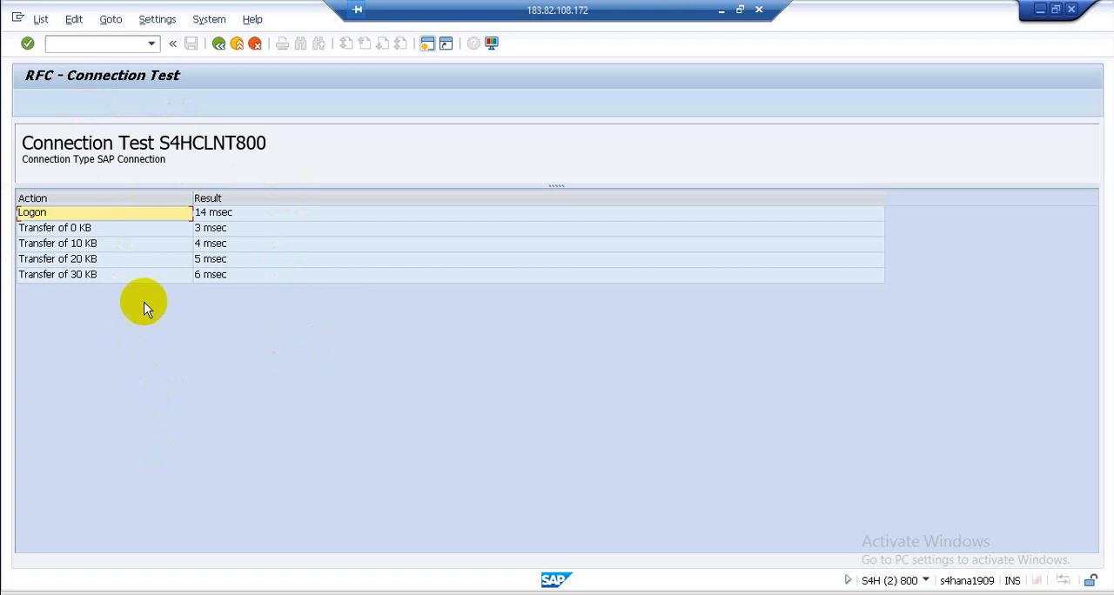
click(218, 44)
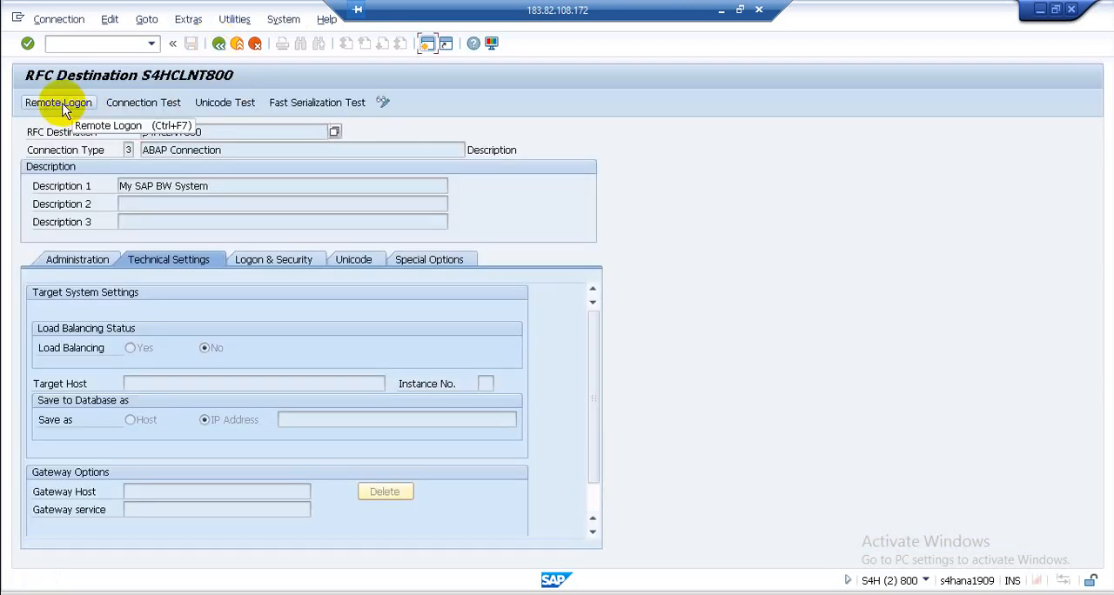
click(62, 103)
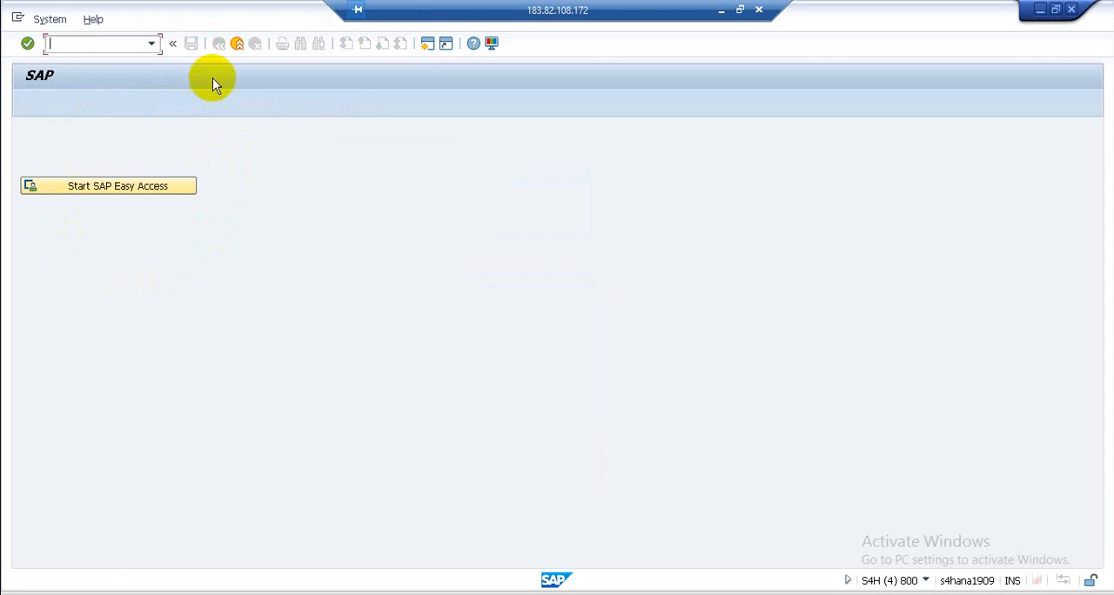
click(237, 43)
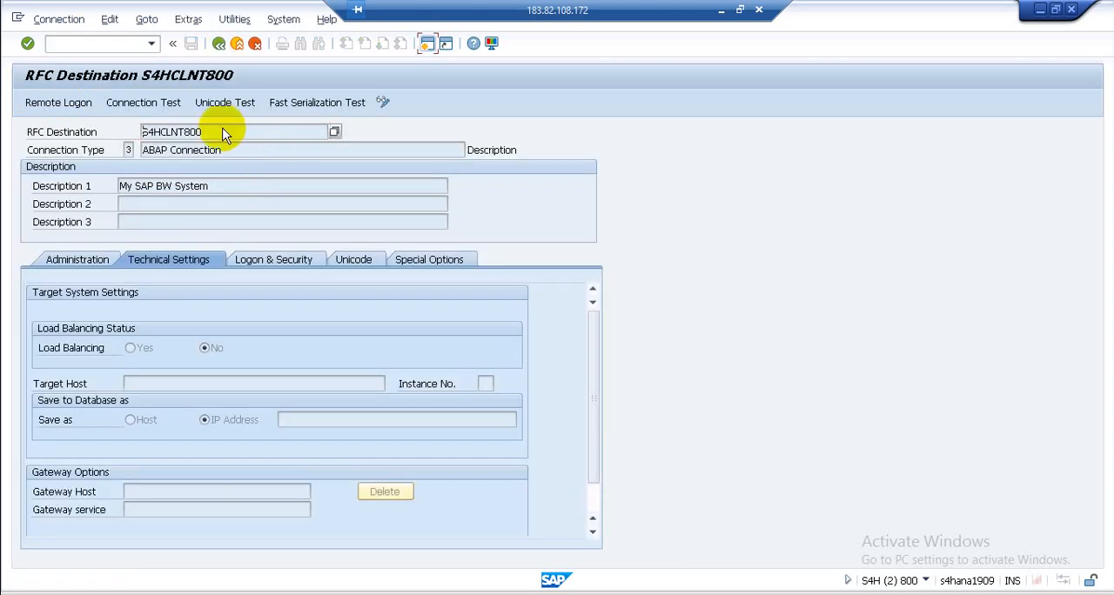
- Return to the IMG structure and collapse Basic Settings for Setting Up the System Landscape
click(218, 44)
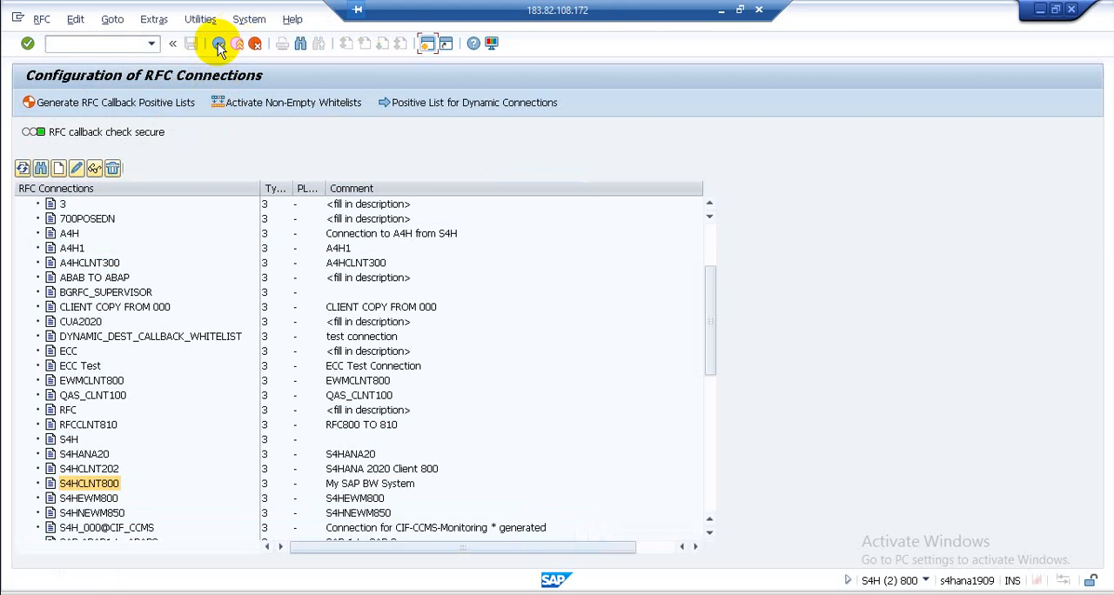
click(218, 43)
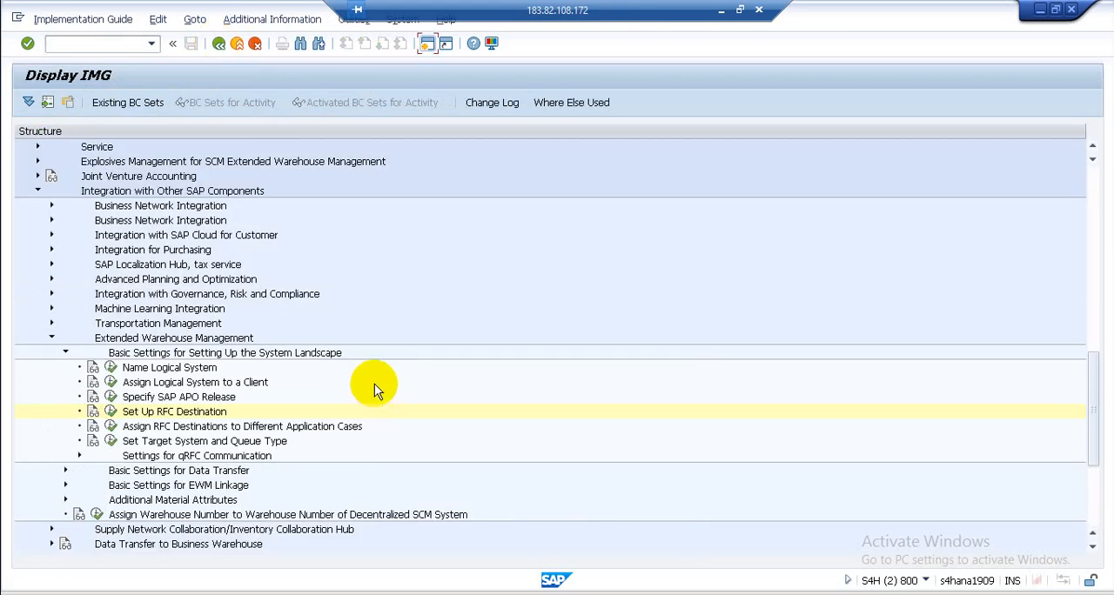
click(65, 353)
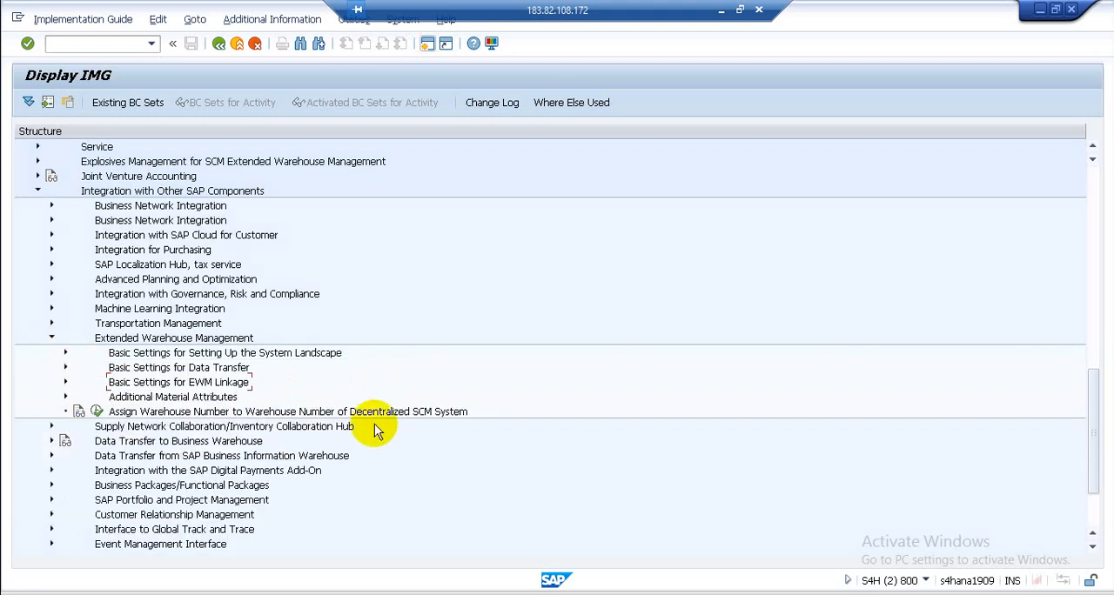